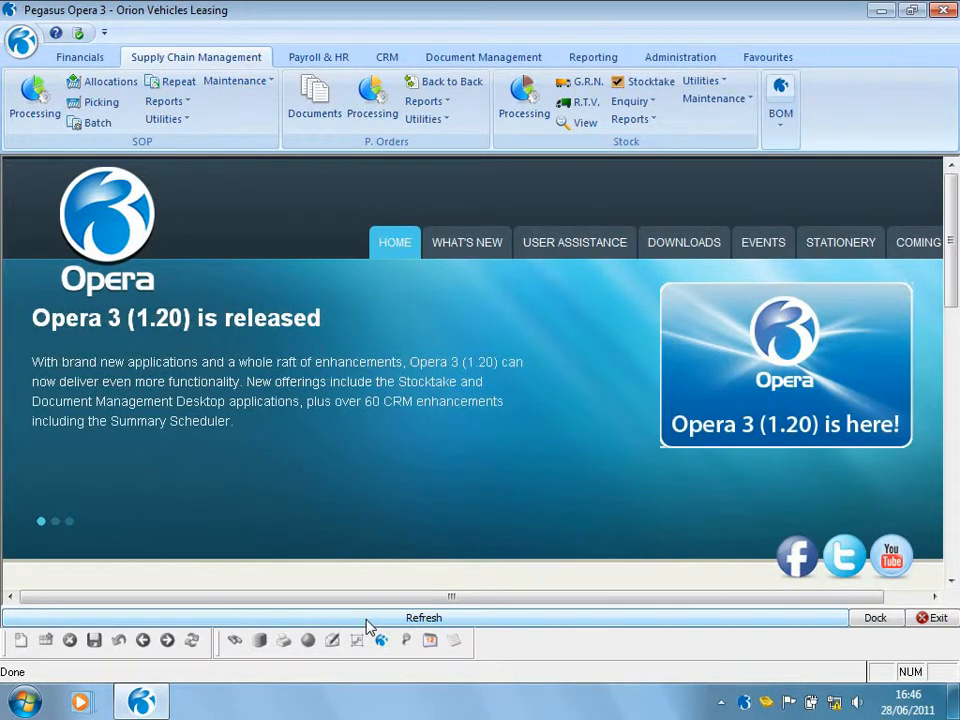
# - Close the Opera home page, open the Stocktake Profiles and examine profile A's tolerance percentage, interval and required worksheets
pyautogui.click(928, 618)
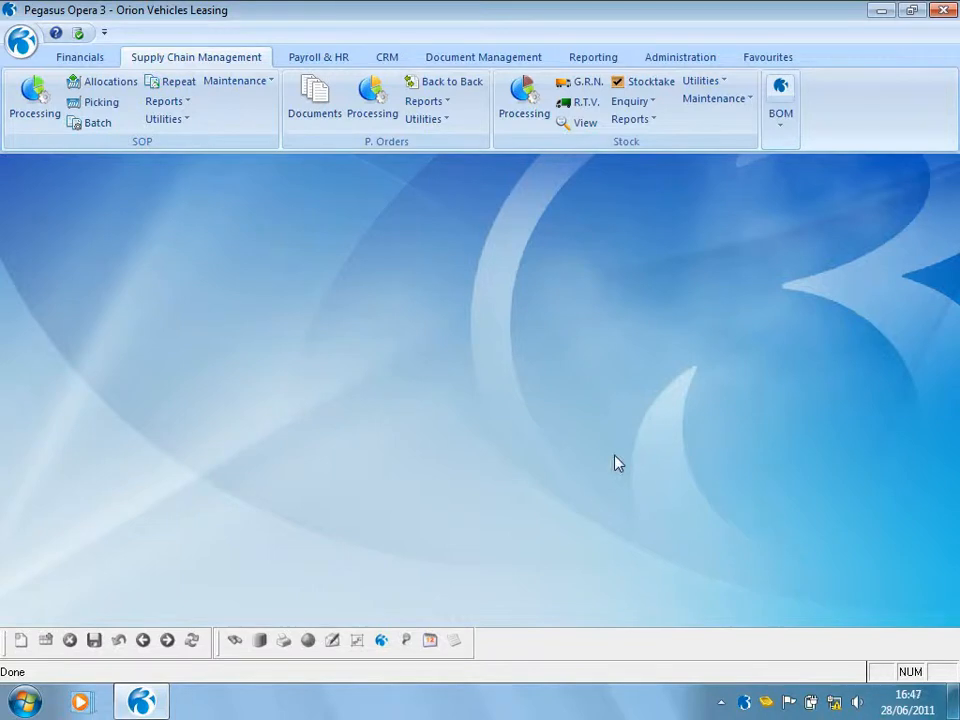
pyautogui.click(742, 100)
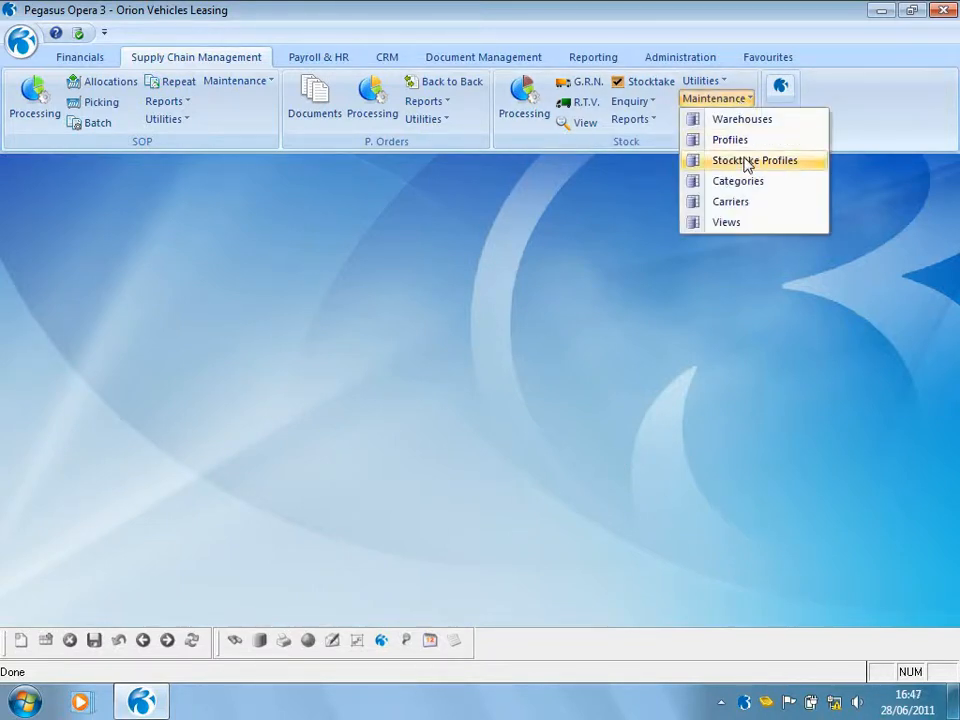
pyautogui.click(745, 160)
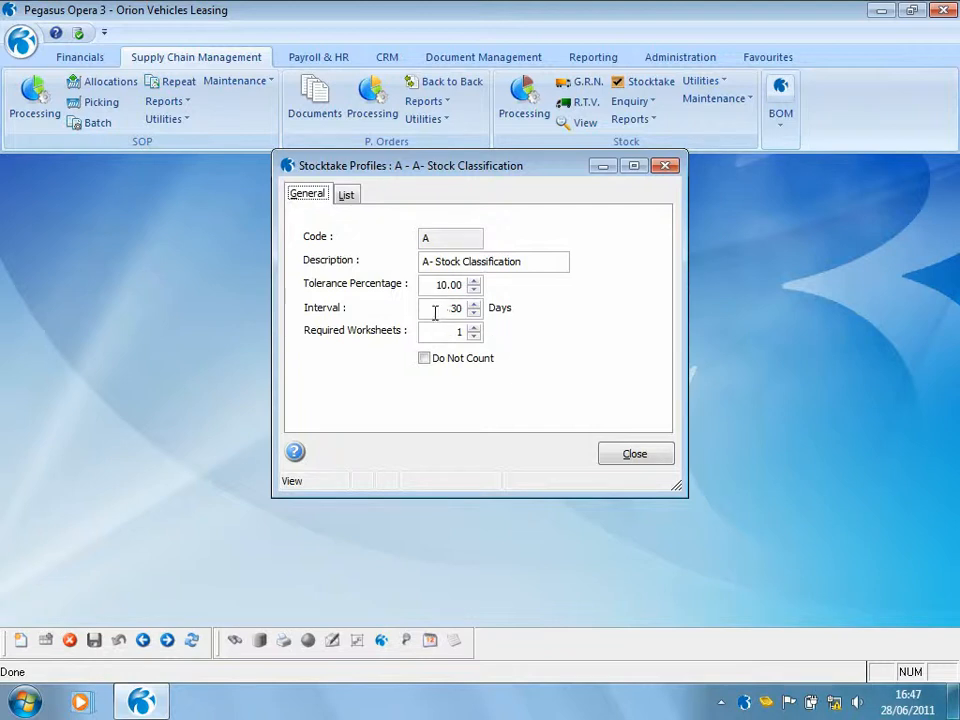
pyautogui.moveTo(431, 311); pyautogui.dragTo(474, 313)
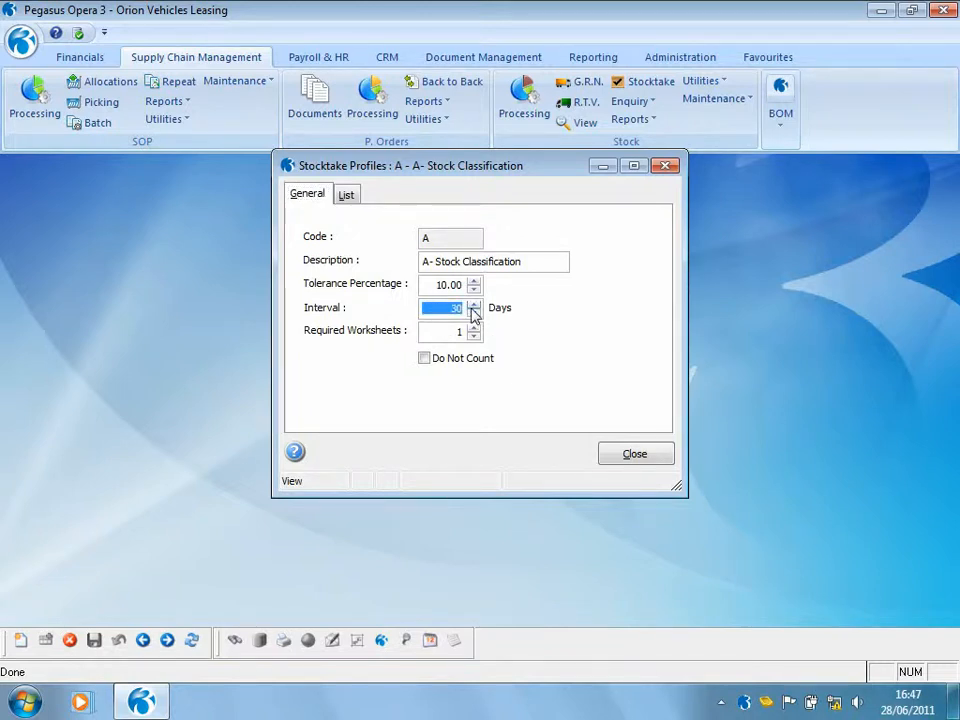
pyautogui.click(460, 333)
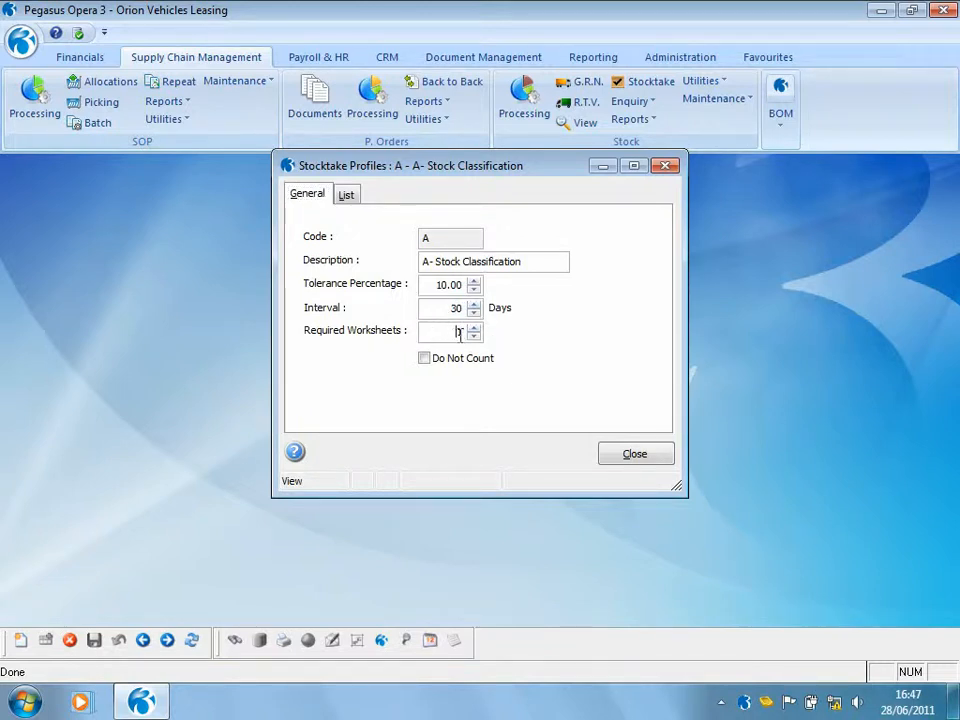
pyautogui.write('1')
pyautogui.moveTo(431, 284); pyautogui.dragTo(443, 284)
pyautogui.moveTo(364, 176); pyautogui.dragTo(357, 191)
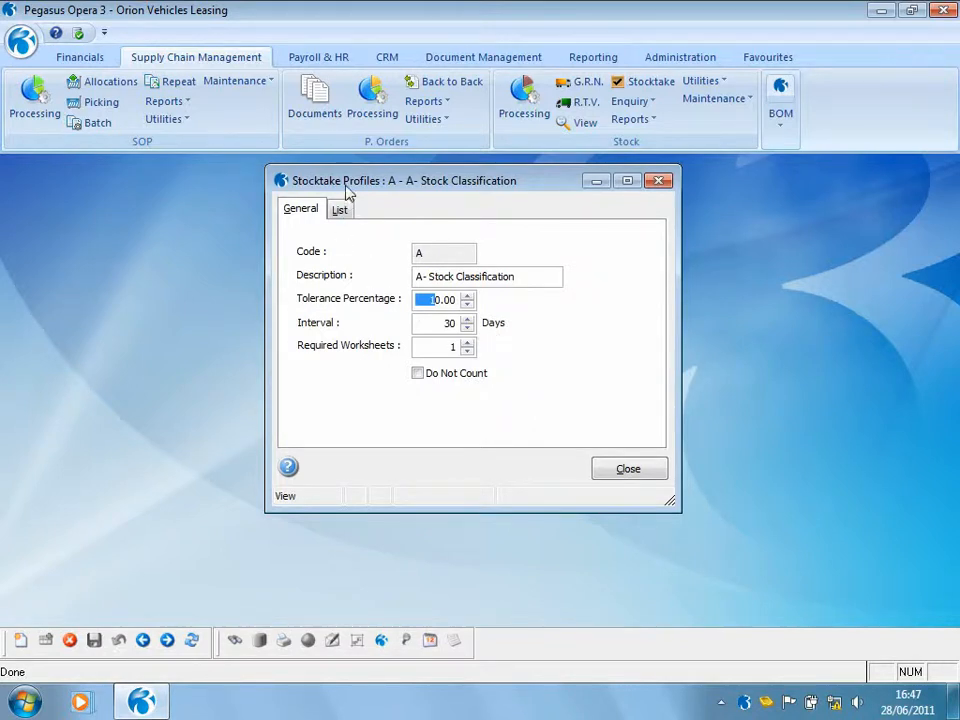
# - Review the stocktake settings of profiles B, C and D, including the Do Not Count option, and close the Stocktake Profiles
pyautogui.press('pagedown')
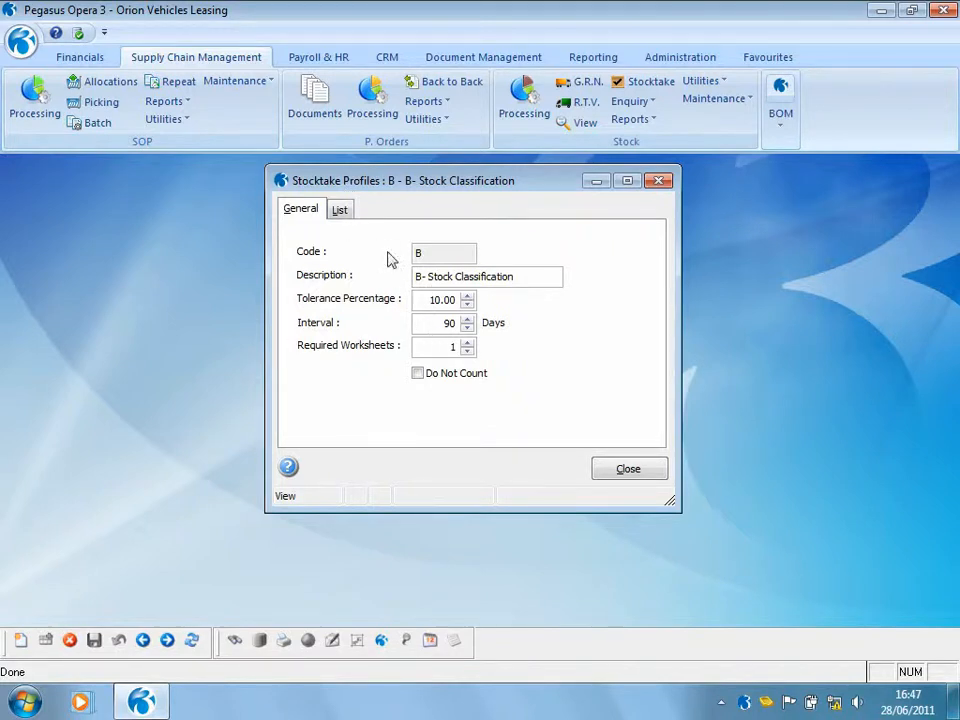
pyautogui.press('pagedown')
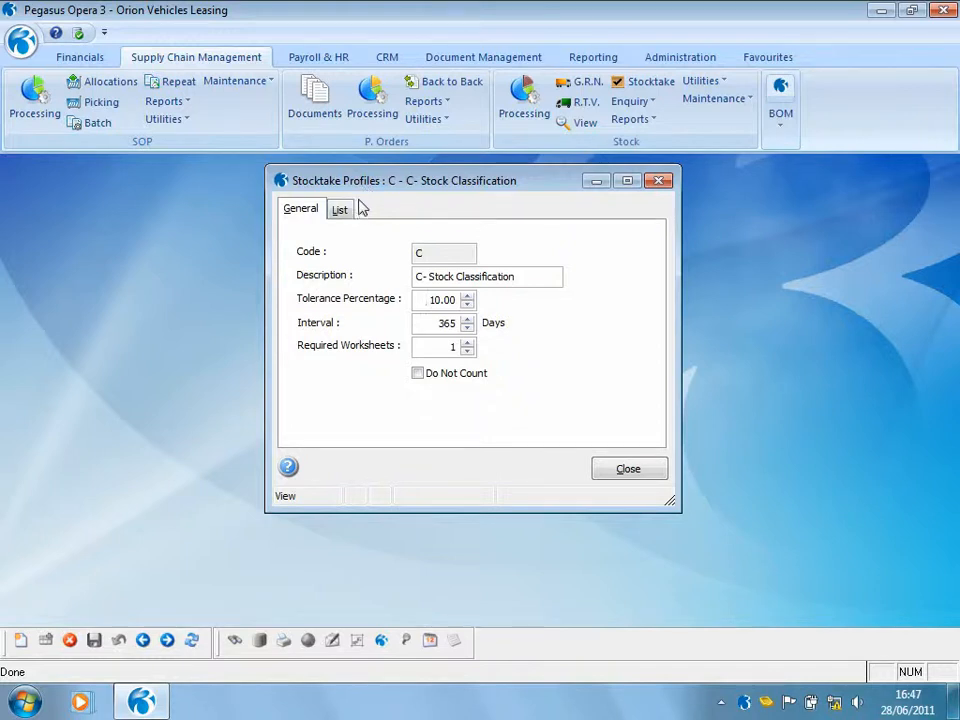
pyautogui.press('pagedown')
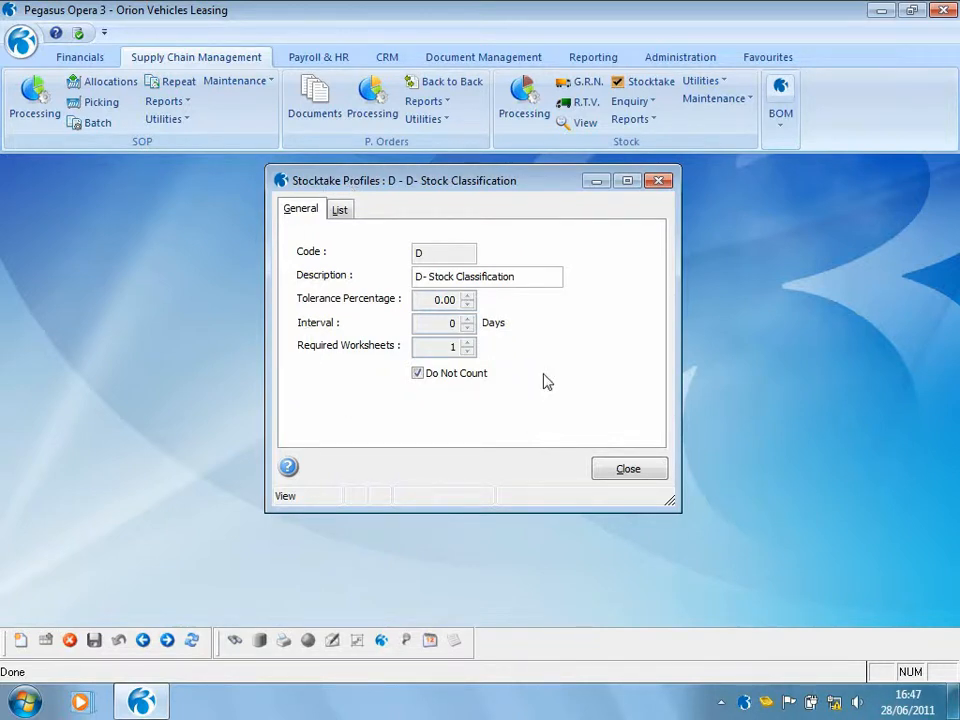
pyautogui.click(617, 475)
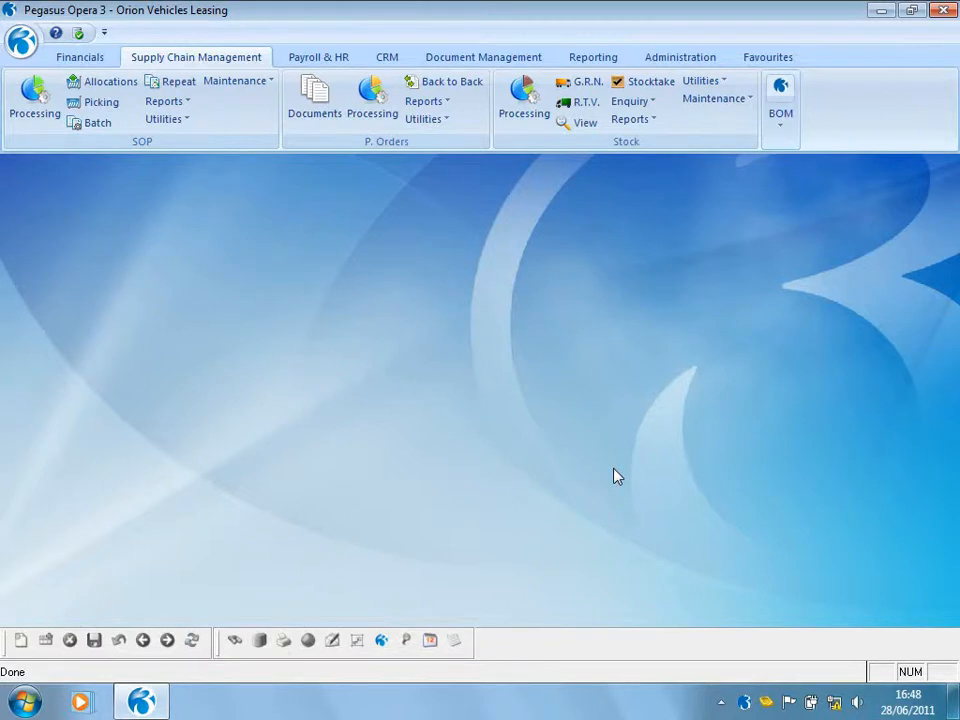
# - Choose stocktake profile A for the Pack of 1000 stock profile and close the record without saving
pyautogui.click(748, 100)
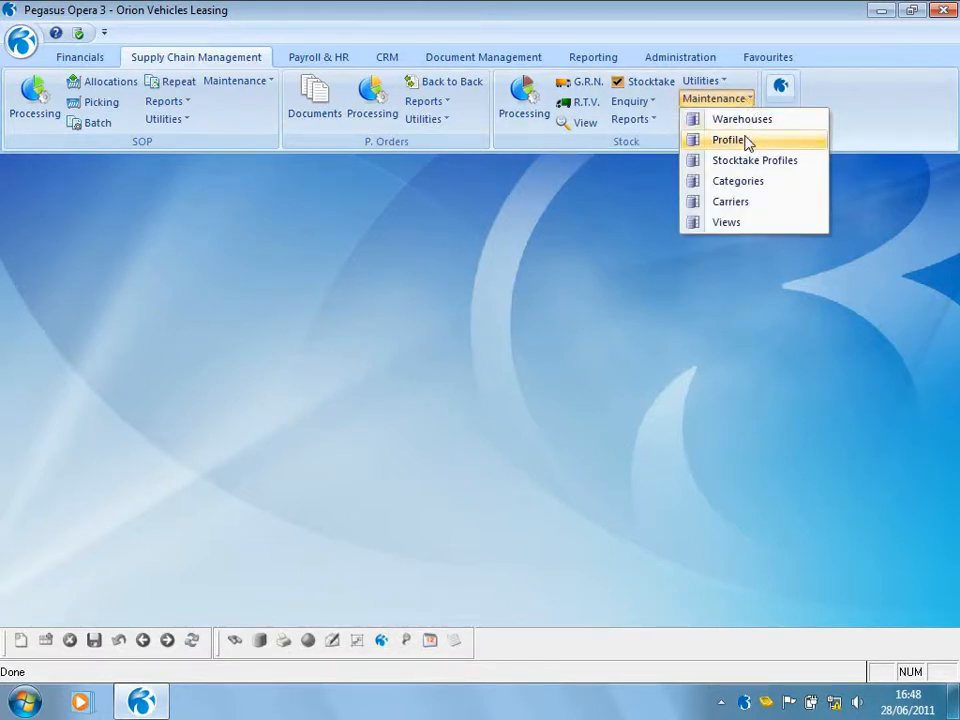
pyautogui.click(747, 141)
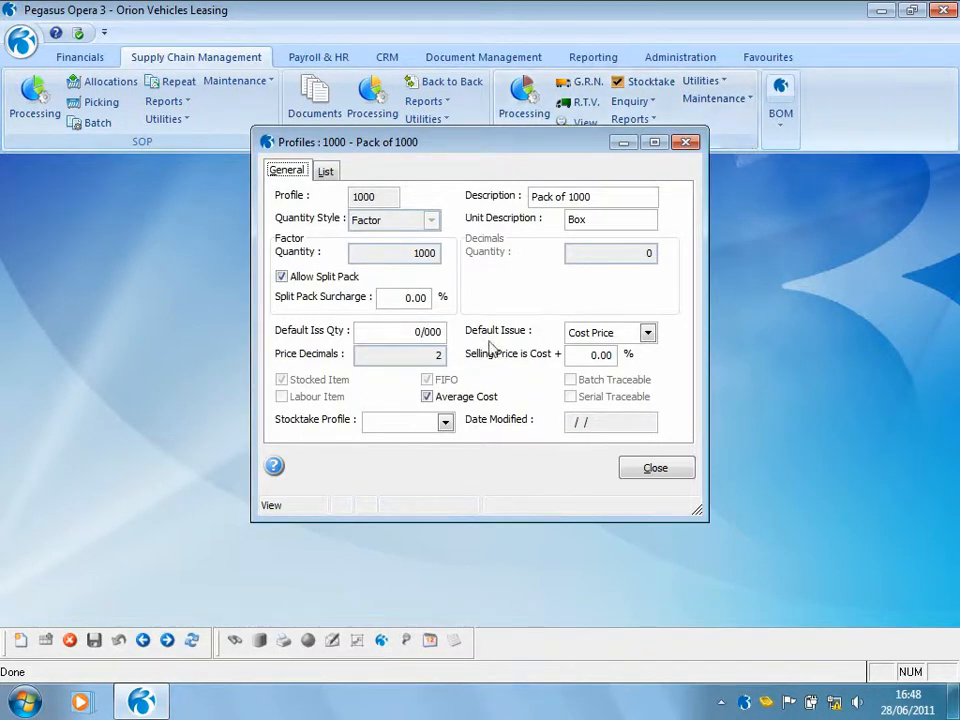
pyautogui.click(445, 423)
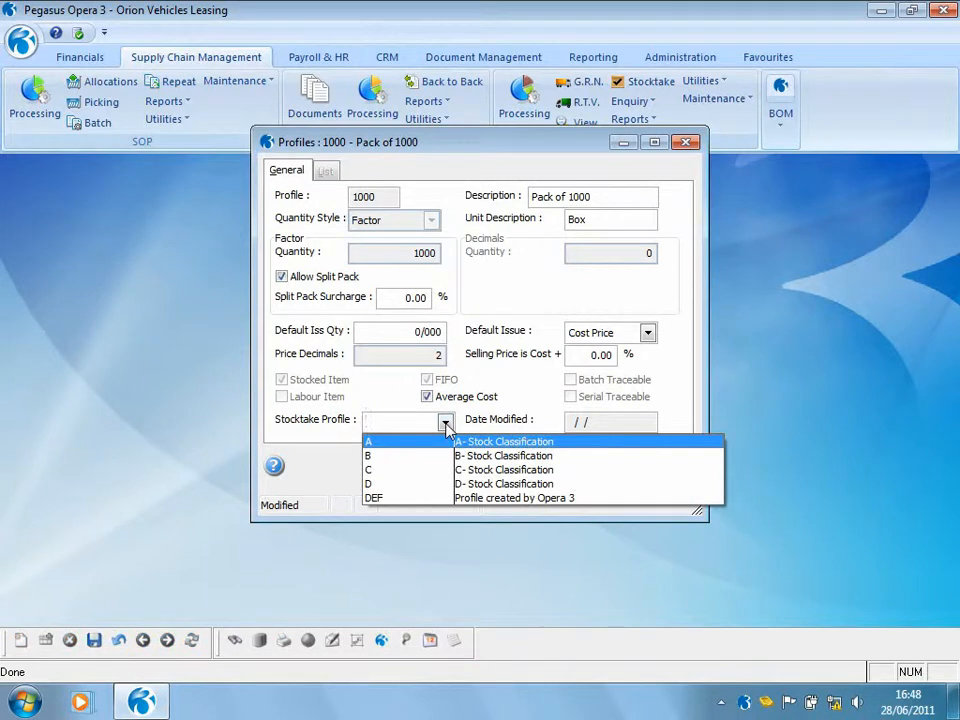
pyautogui.click(440, 443)
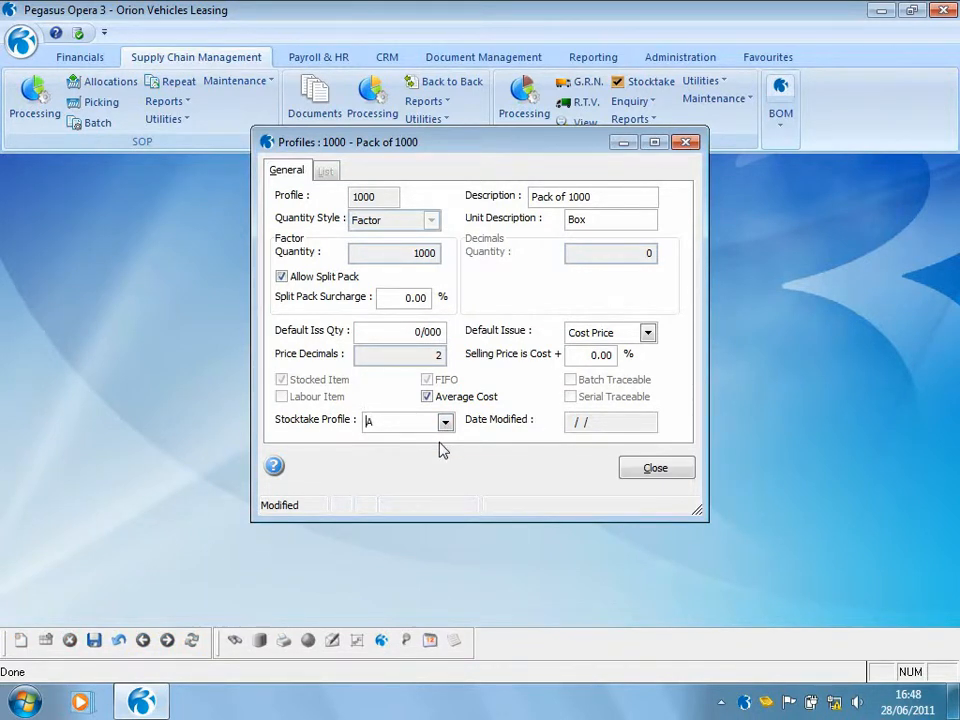
pyautogui.click(628, 471)
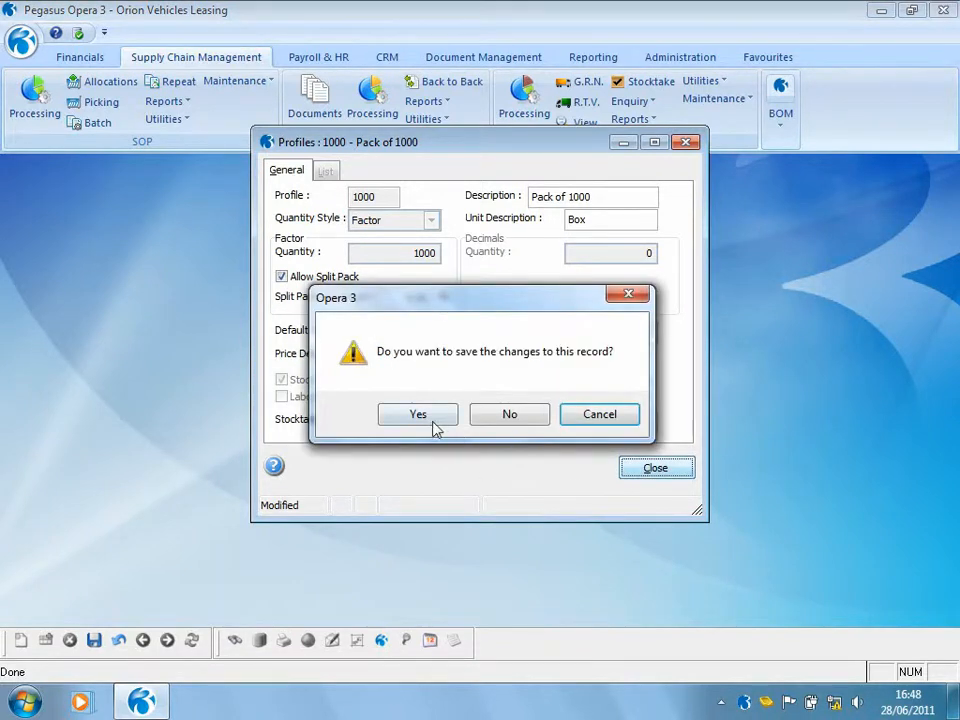
pyautogui.click(487, 413)
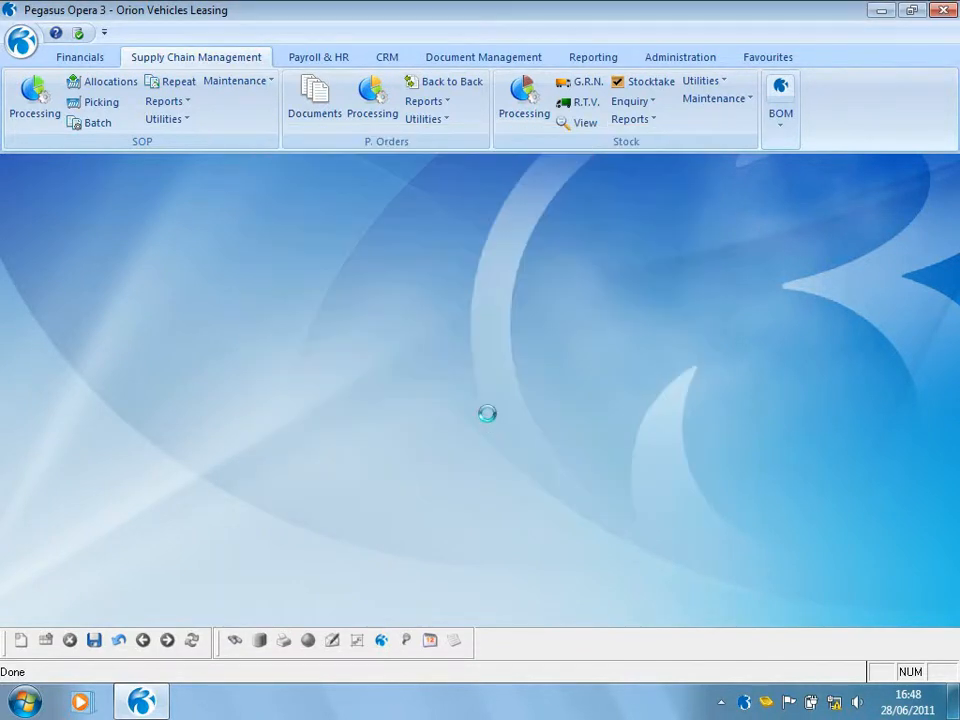
# - Assign stocktake profile B to the MAIN warehouse record of stock item CMAT044 Car Mat - Small, and close Stock Processing
pyautogui.click(541, 104)
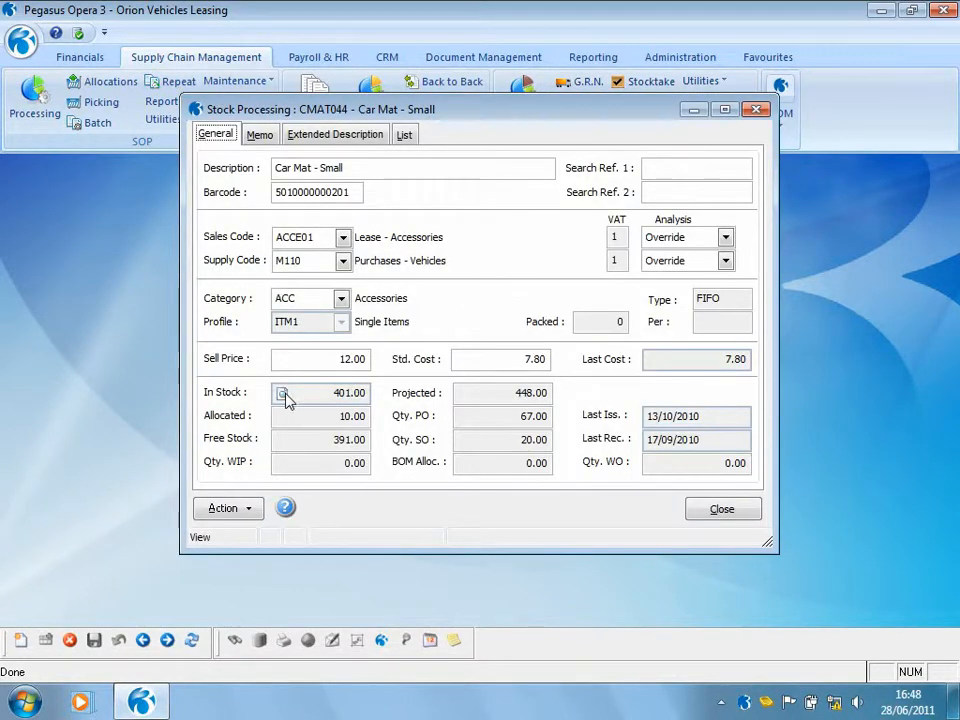
pyautogui.click(283, 394)
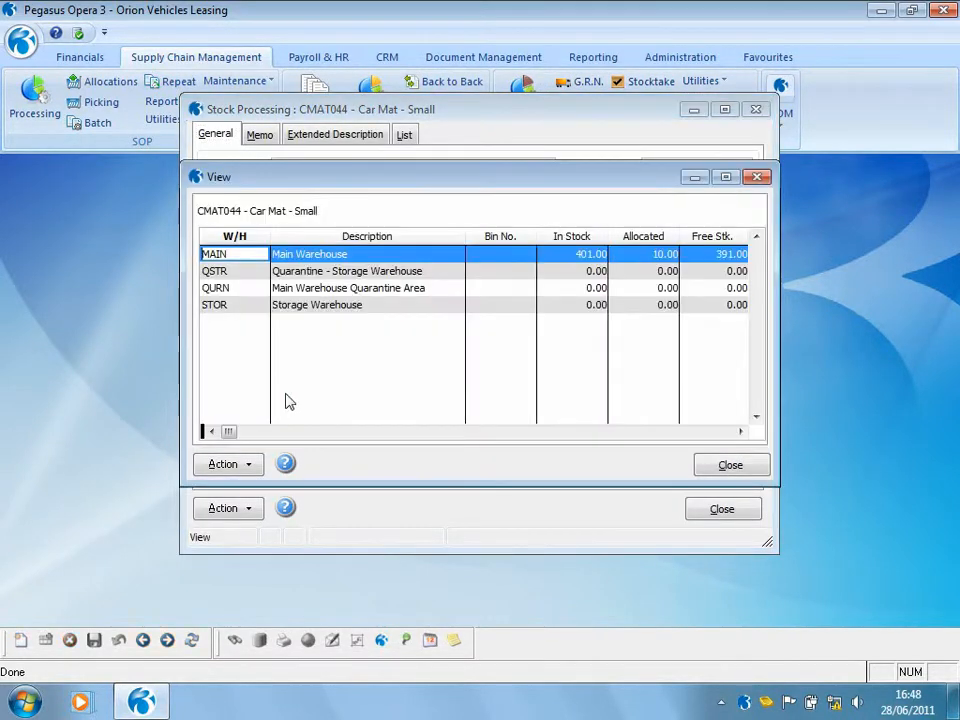
pyautogui.click(258, 466)
pyautogui.click(275, 523)
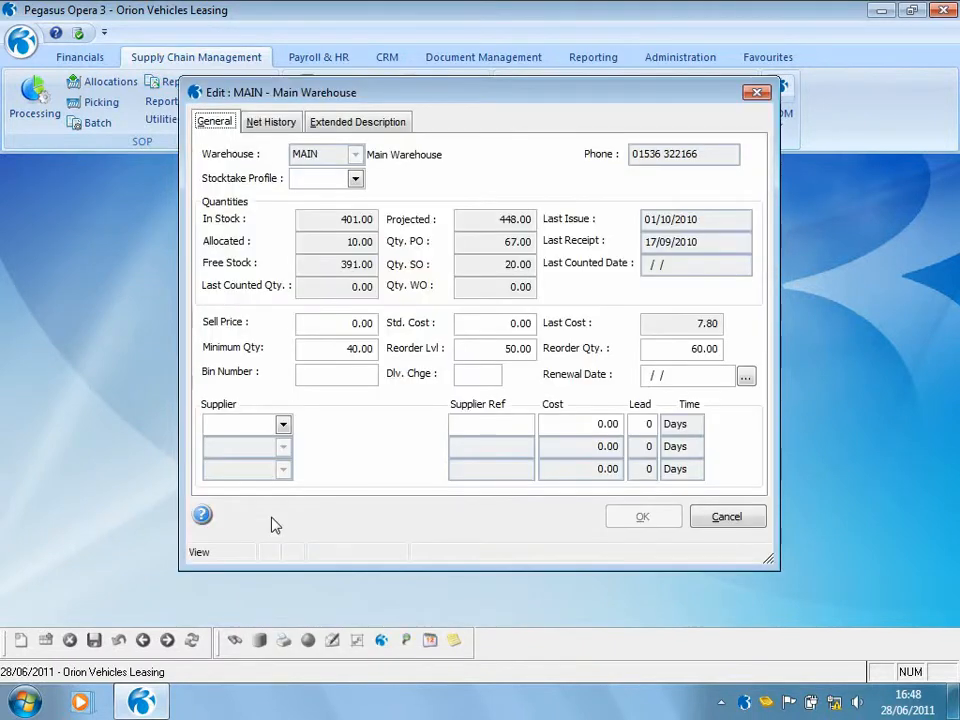
pyautogui.click(355, 178)
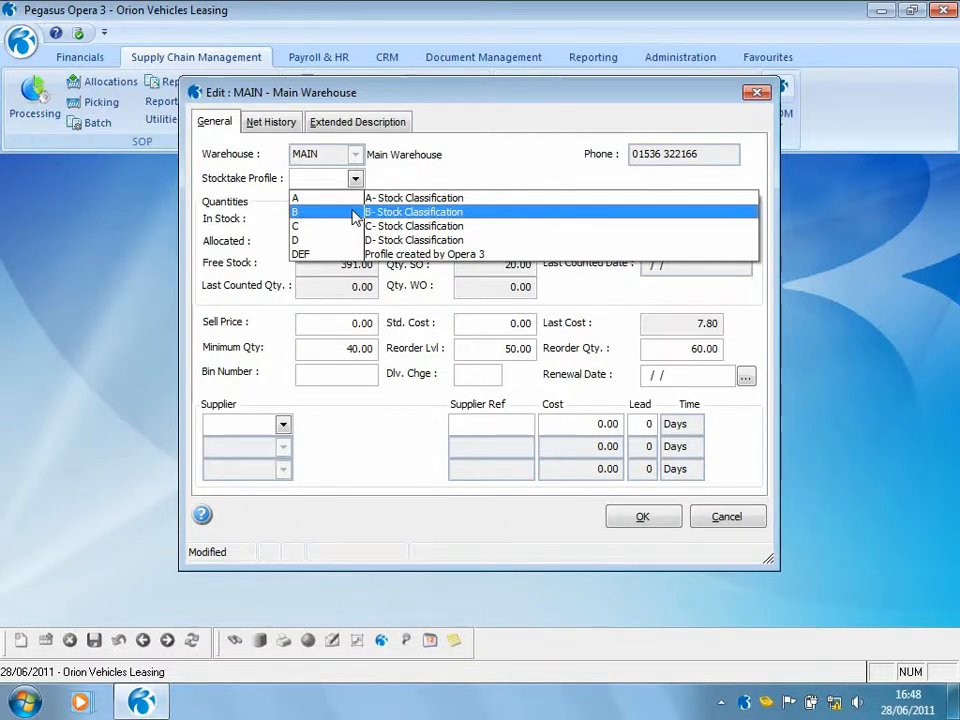
pyautogui.click(353, 213)
pyautogui.click(640, 516)
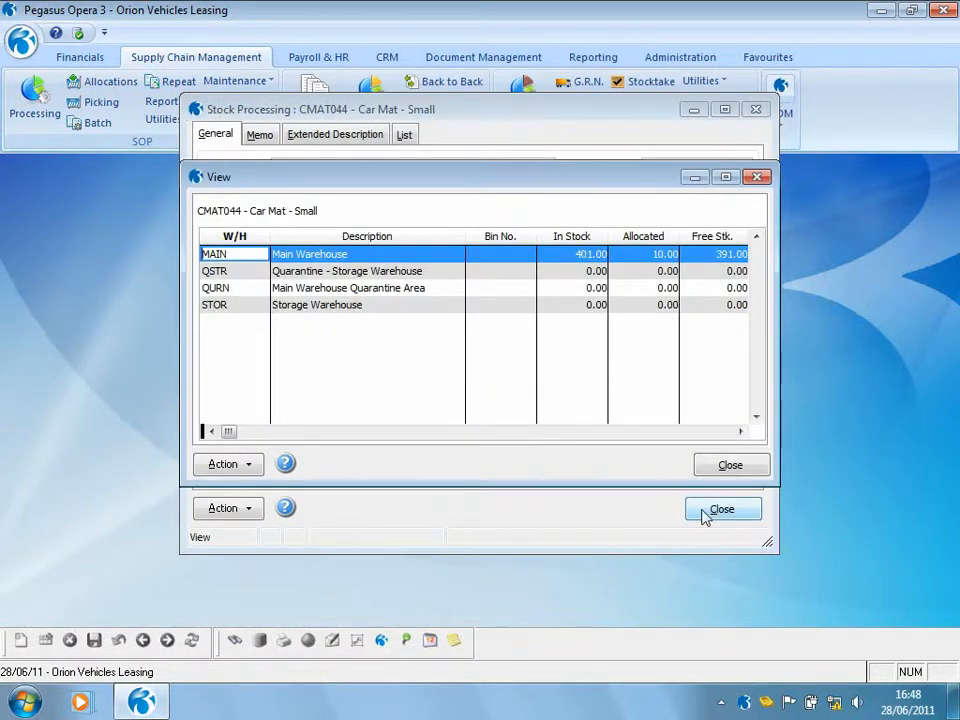
pyautogui.click(714, 468)
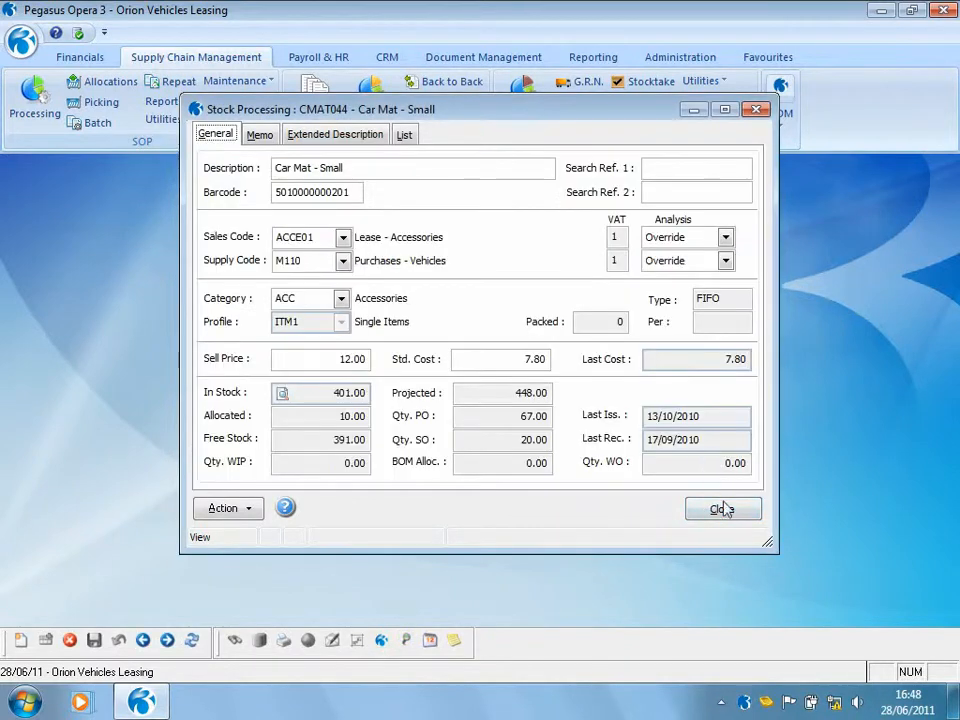
pyautogui.click(722, 510)
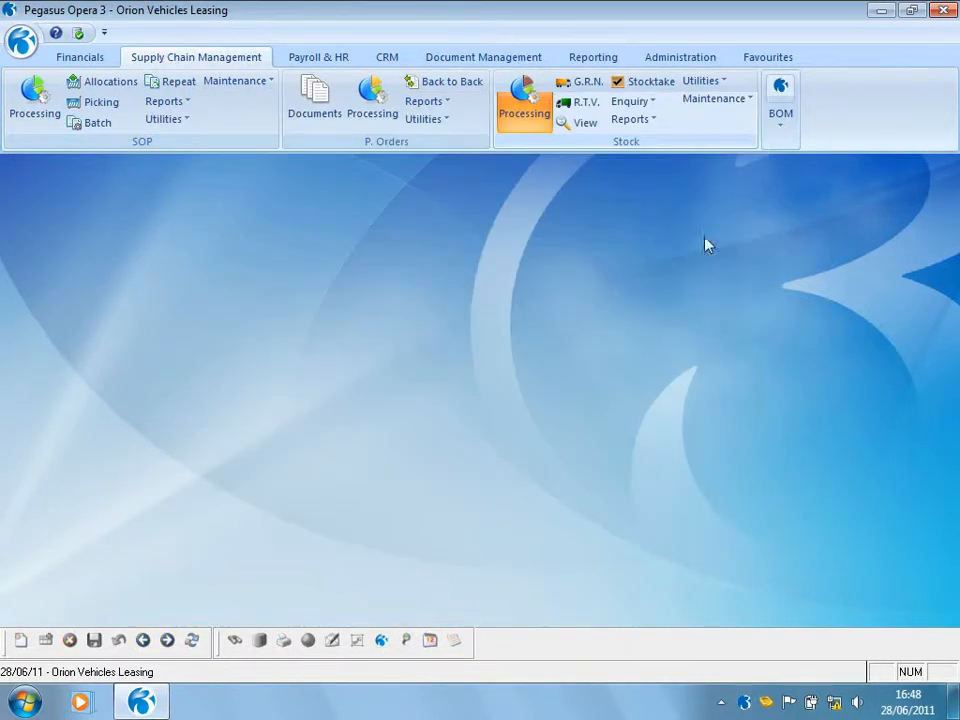
# - Start a new stocktake for Orion Vehicles Leasing described as "Half yearly", with Assign Operatives set to Mandatory
pyautogui.click(648, 84)
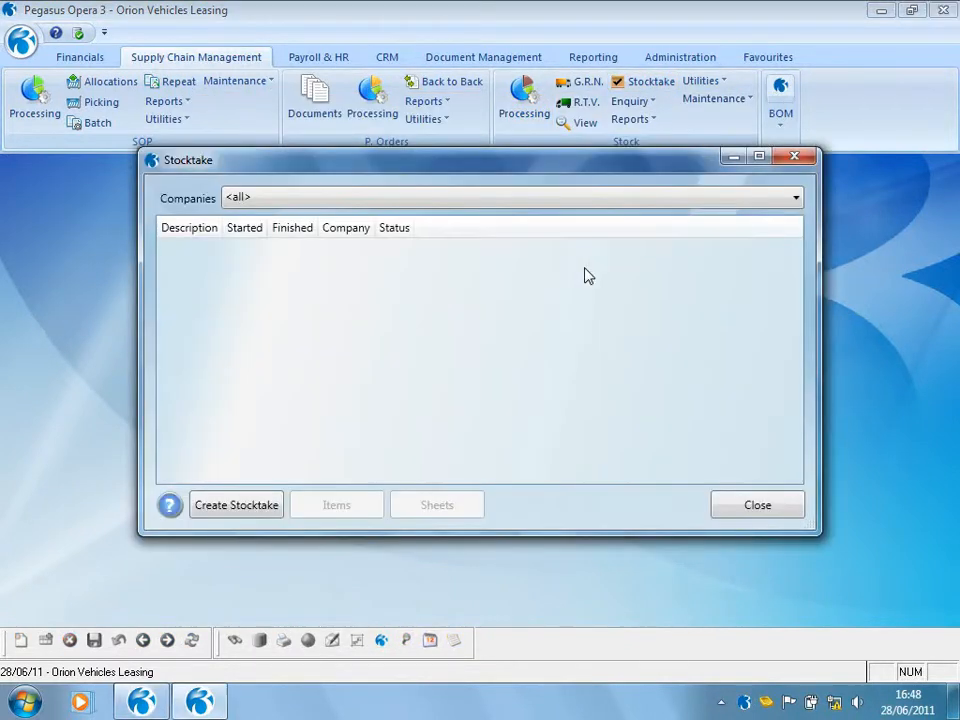
pyautogui.click(253, 507)
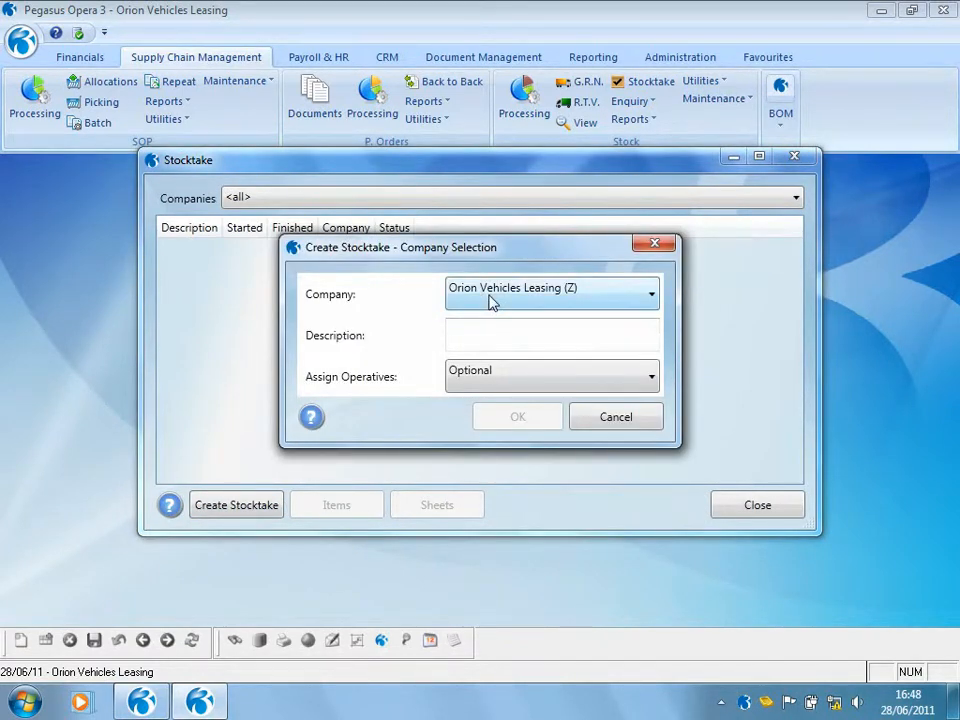
pyautogui.click(482, 328)
pyautogui.write('Half year')
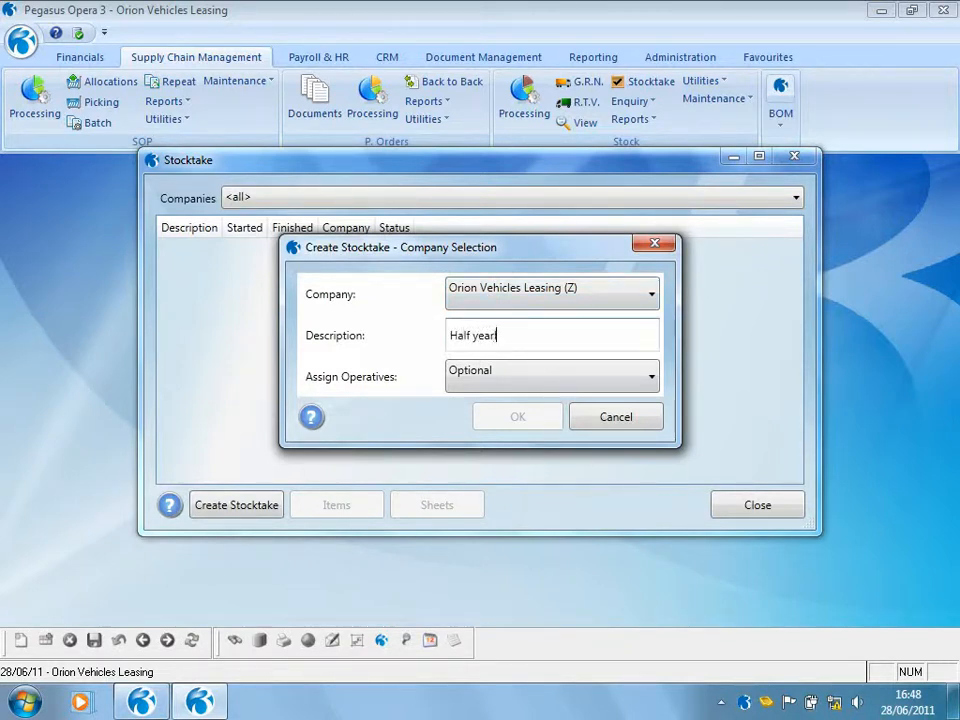
pyautogui.write(' ly')
pyautogui.click(635, 388)
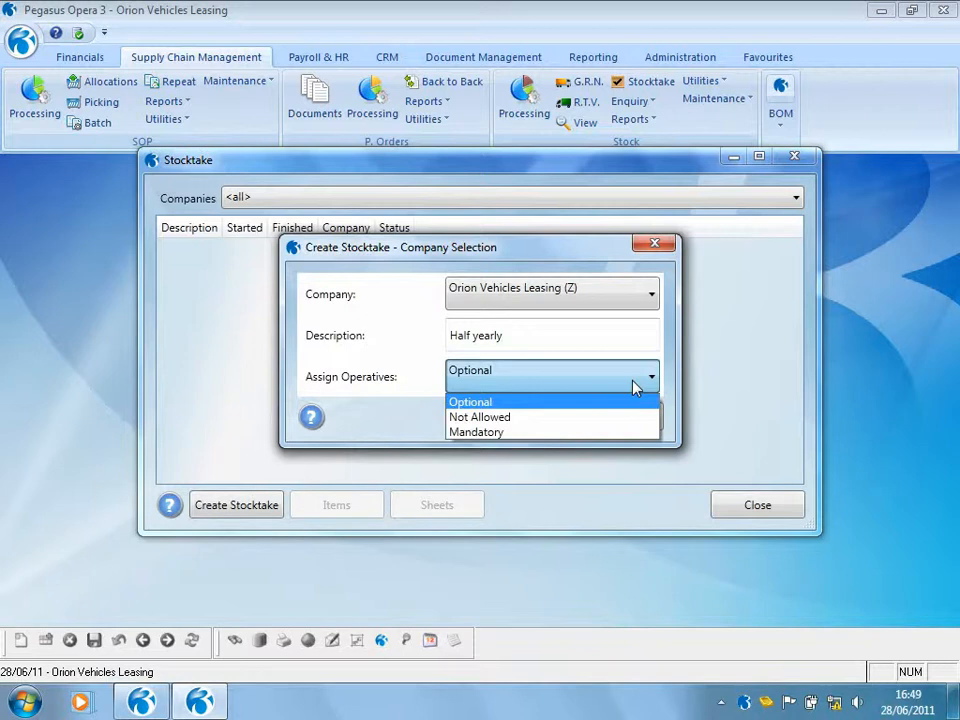
pyautogui.click(584, 434)
pyautogui.click(544, 424)
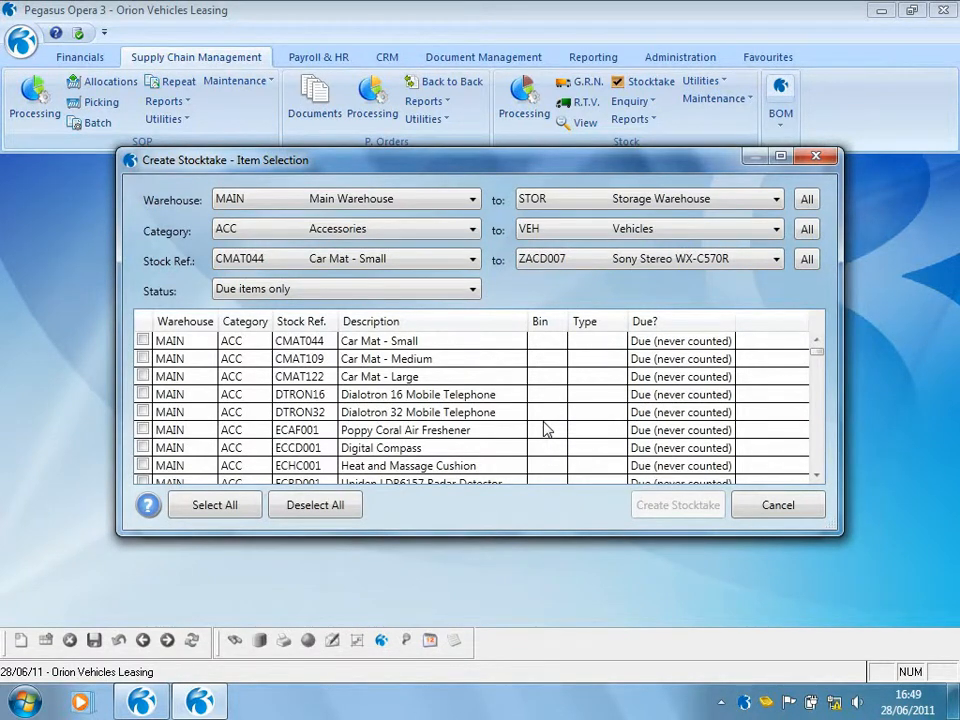
# - Limit the stocktake item selection to the MAIN warehouse and set the status filter to due and undue items
pyautogui.click(776, 199)
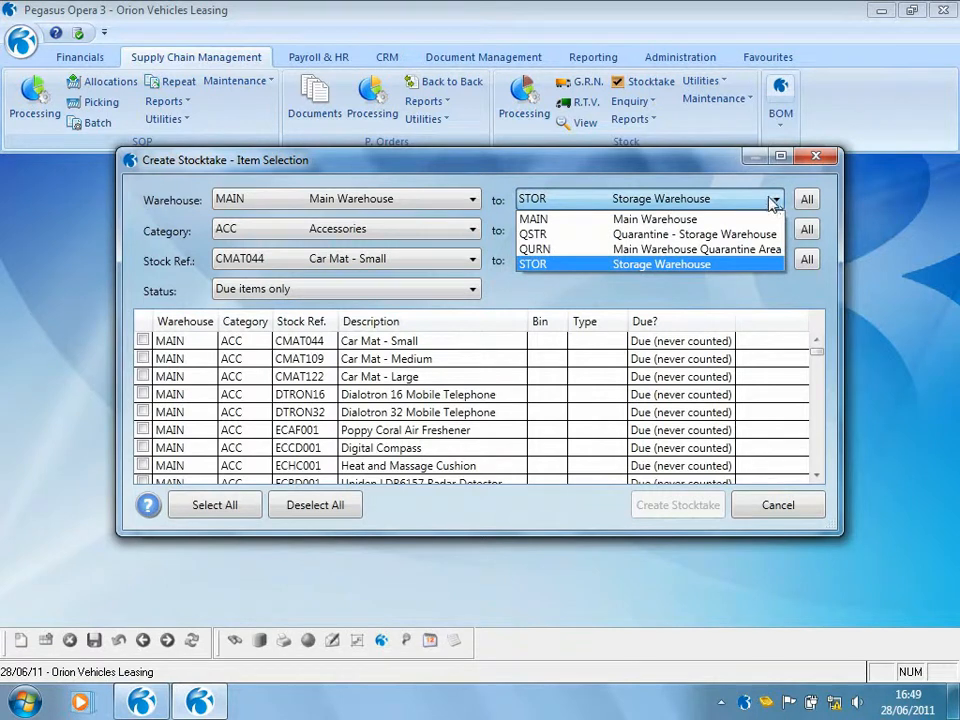
pyautogui.click(720, 218)
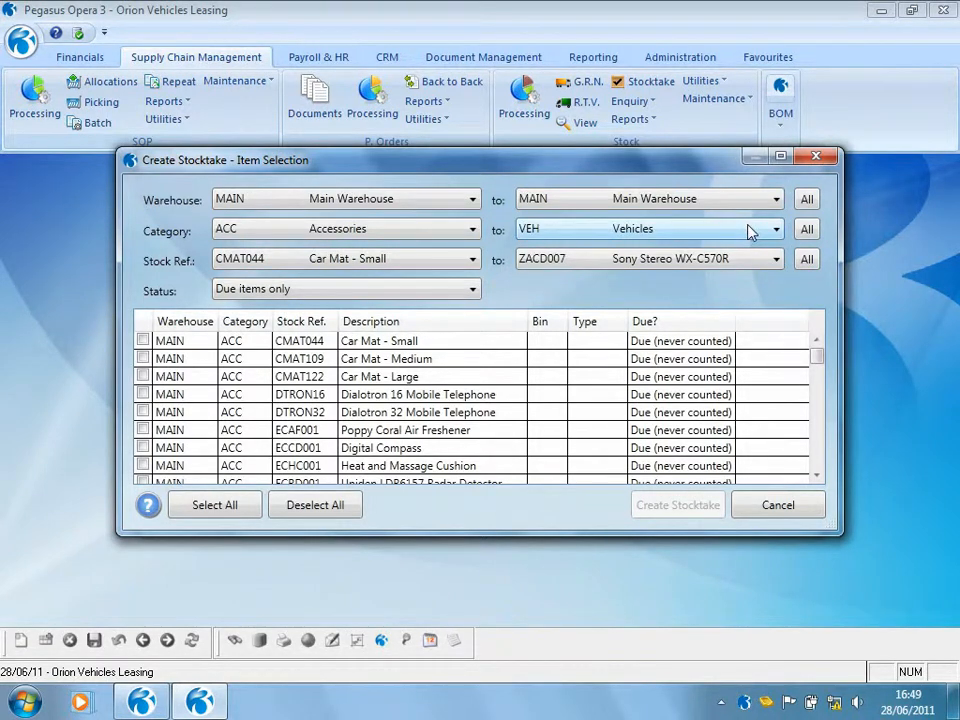
pyautogui.click(467, 292)
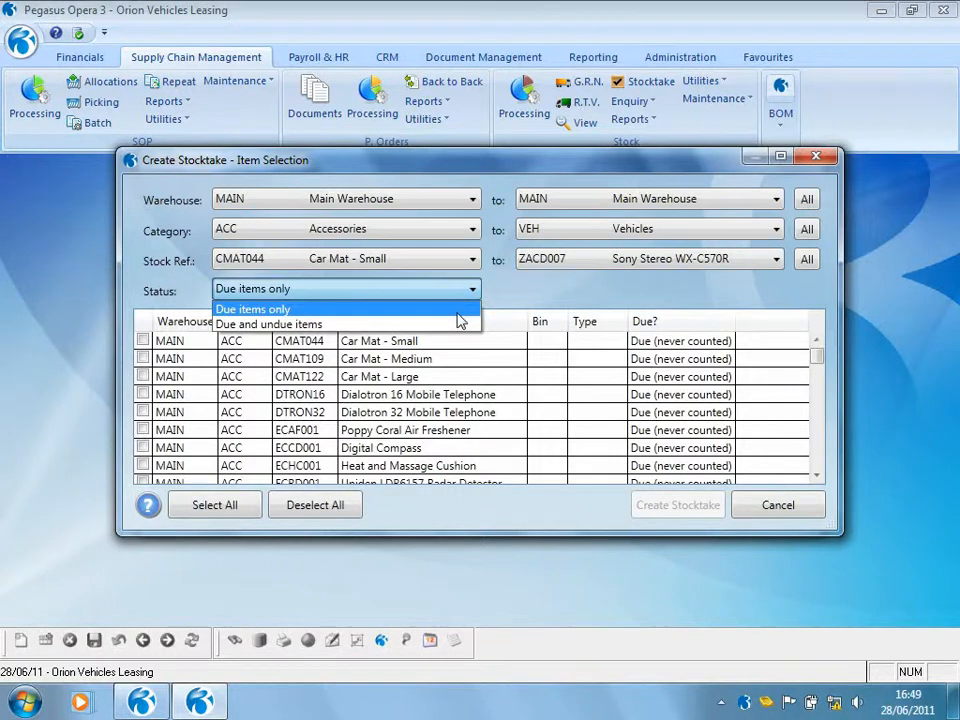
pyautogui.click(451, 326)
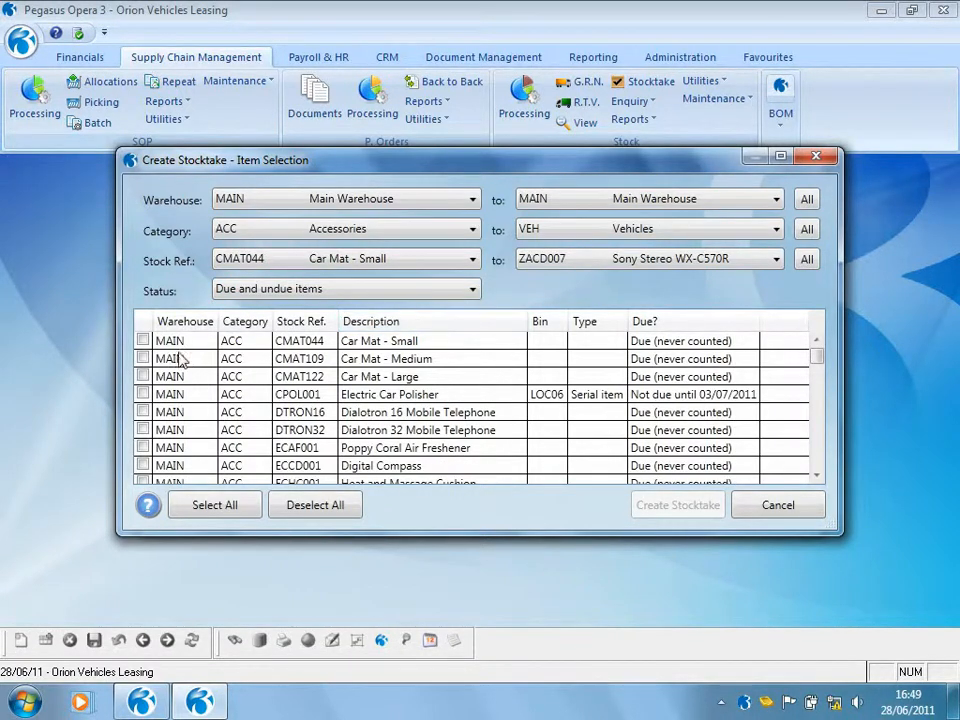
# - Include the small, medium and large car mats (CMAT044, CMAT109, CMAT122) and create the stocktake
pyautogui.click(143, 341)
pyautogui.click(143, 358)
pyautogui.click(143, 376)
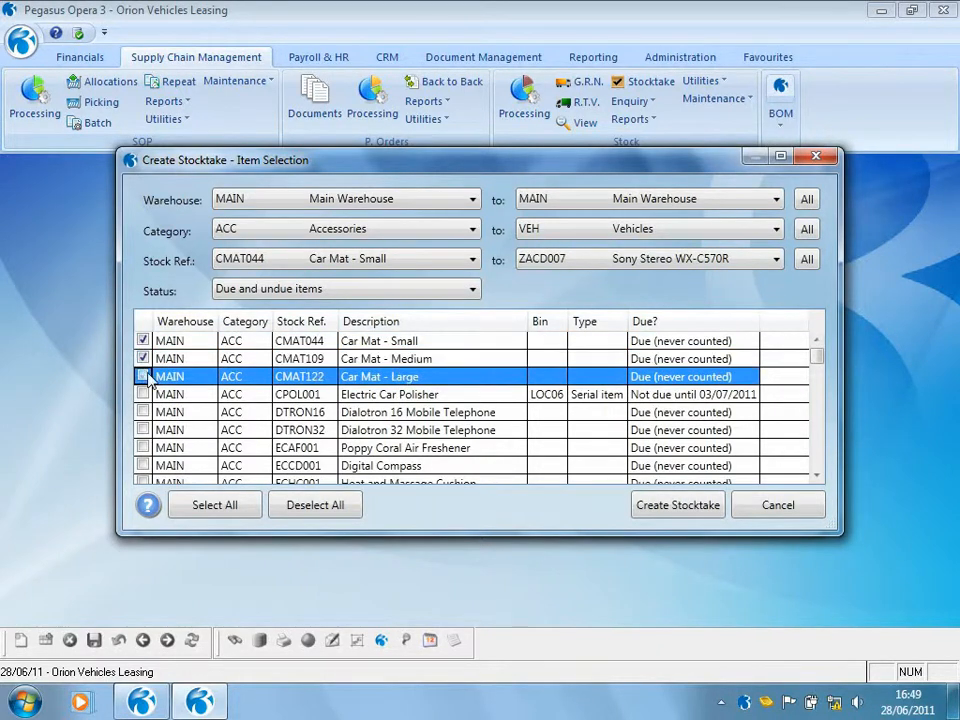
pyautogui.click(668, 506)
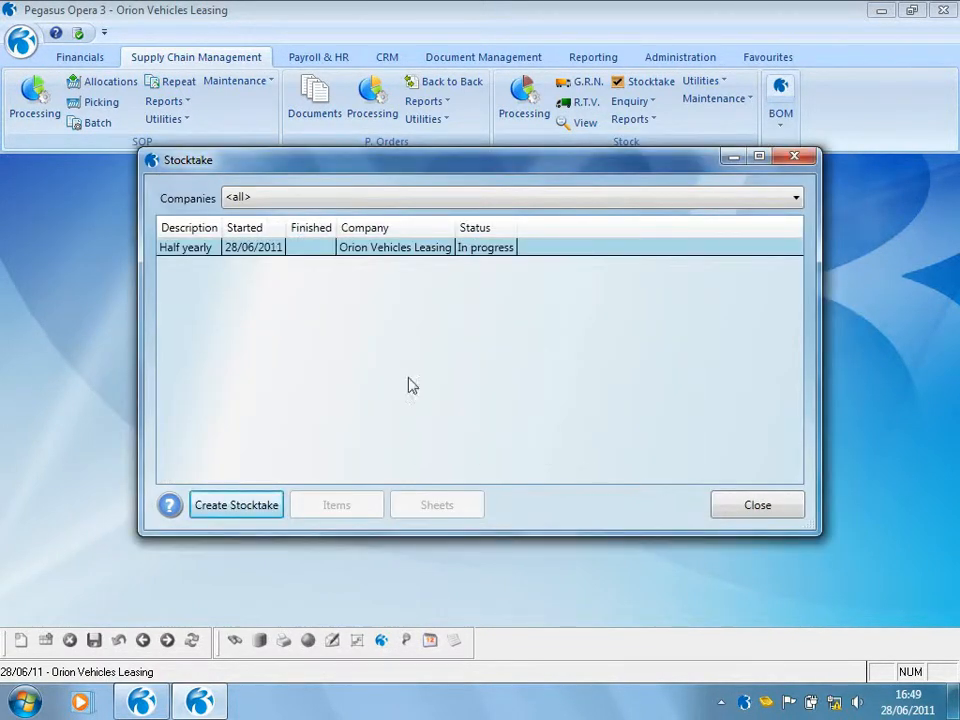
# - Open the items of the Half yearly stocktake and select all three car mats for new count sheets
pyautogui.click(270, 249)
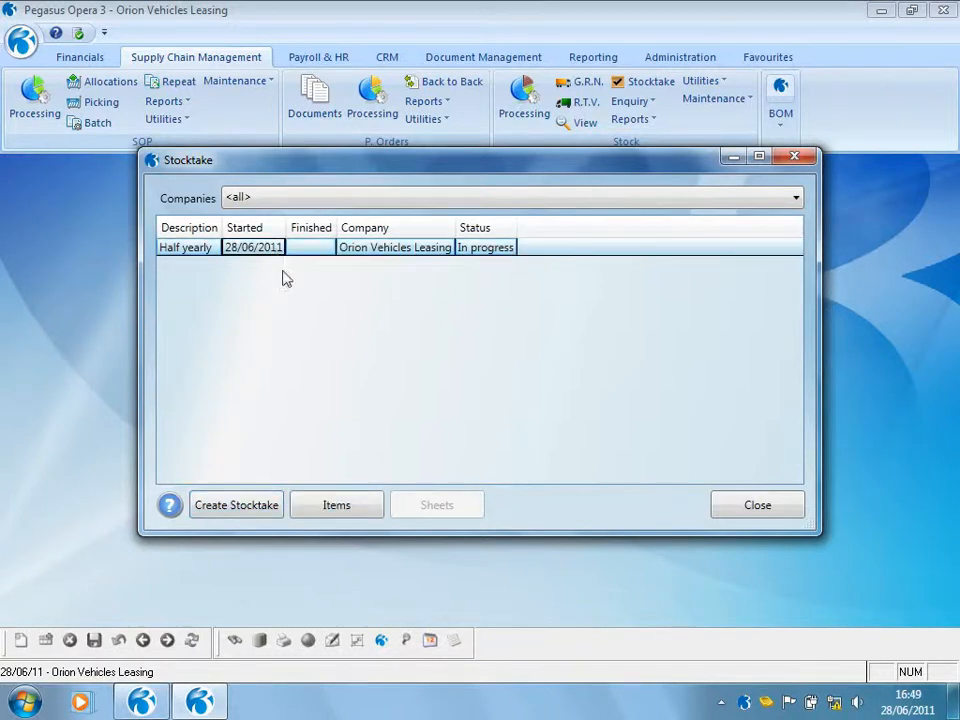
pyautogui.click(336, 505)
pyautogui.click(30, 244)
pyautogui.click(30, 262)
pyautogui.click(30, 280)
pyautogui.click(101, 505)
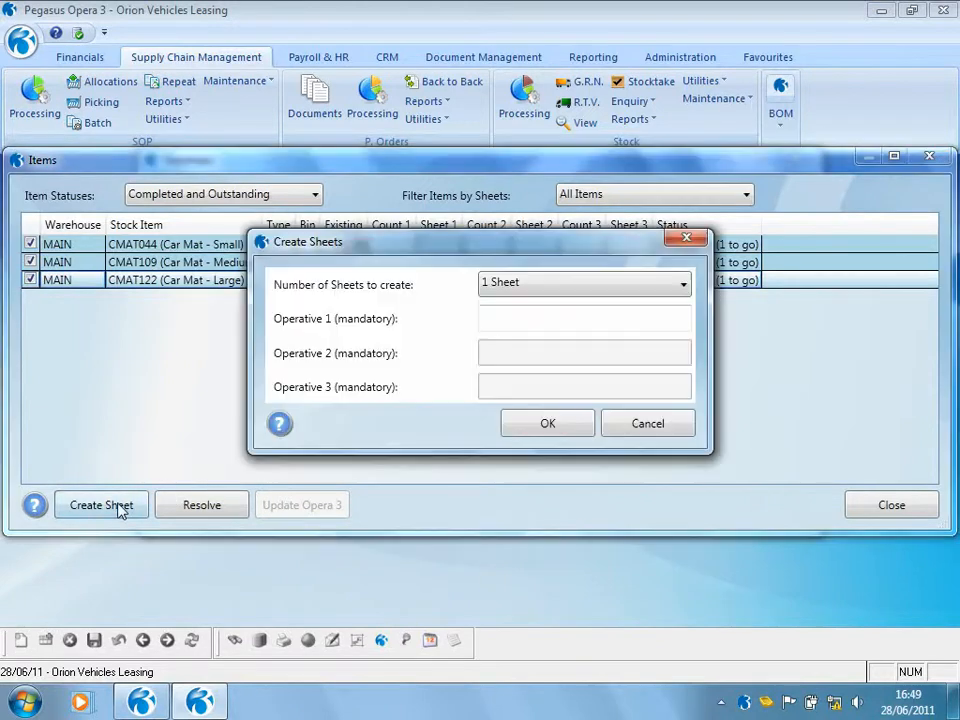
# - Create 2 sheets for the selected car mats, enter a name for each of the two mandatory operatives, and close the item list
pyautogui.click(682, 284)
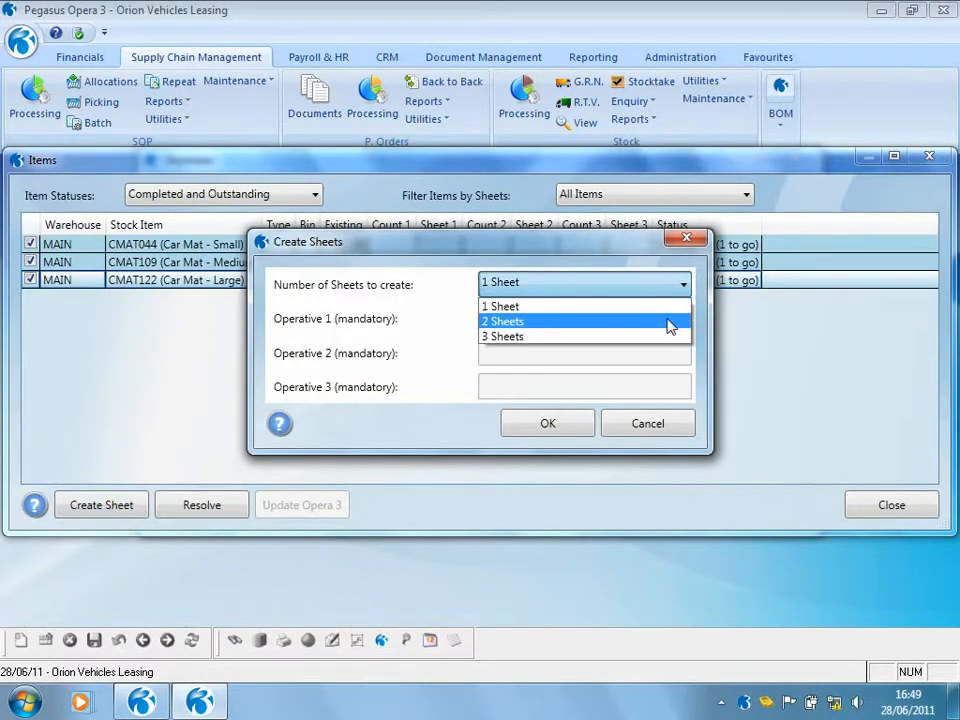
pyautogui.click(671, 322)
pyautogui.click(600, 322)
pyautogui.write('Steve')
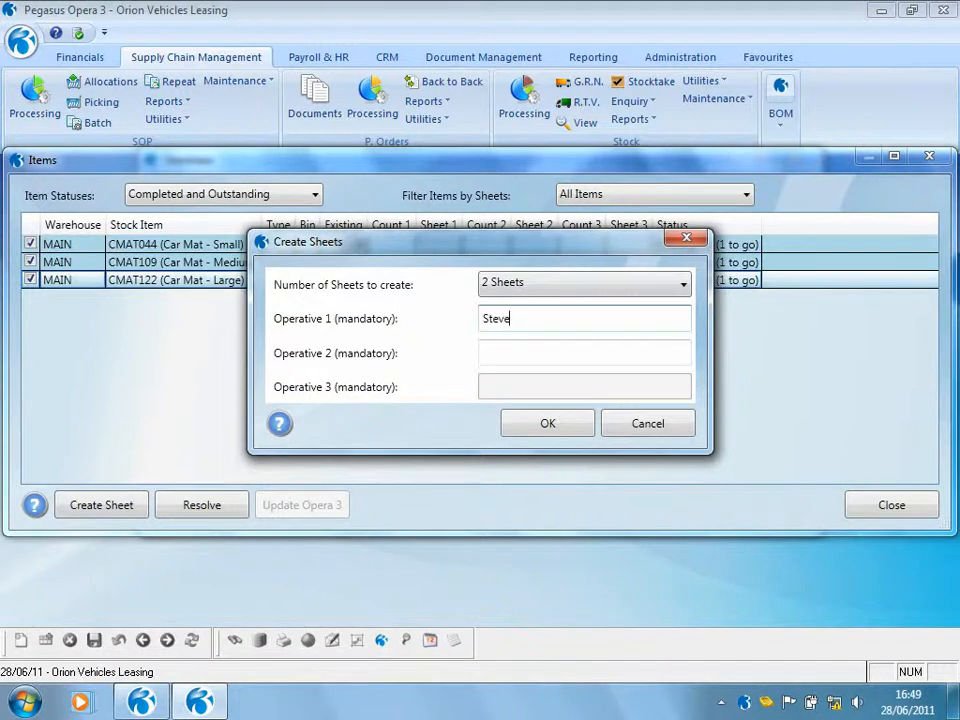
pyautogui.press('Tab')
pyautogui.write('Sam')
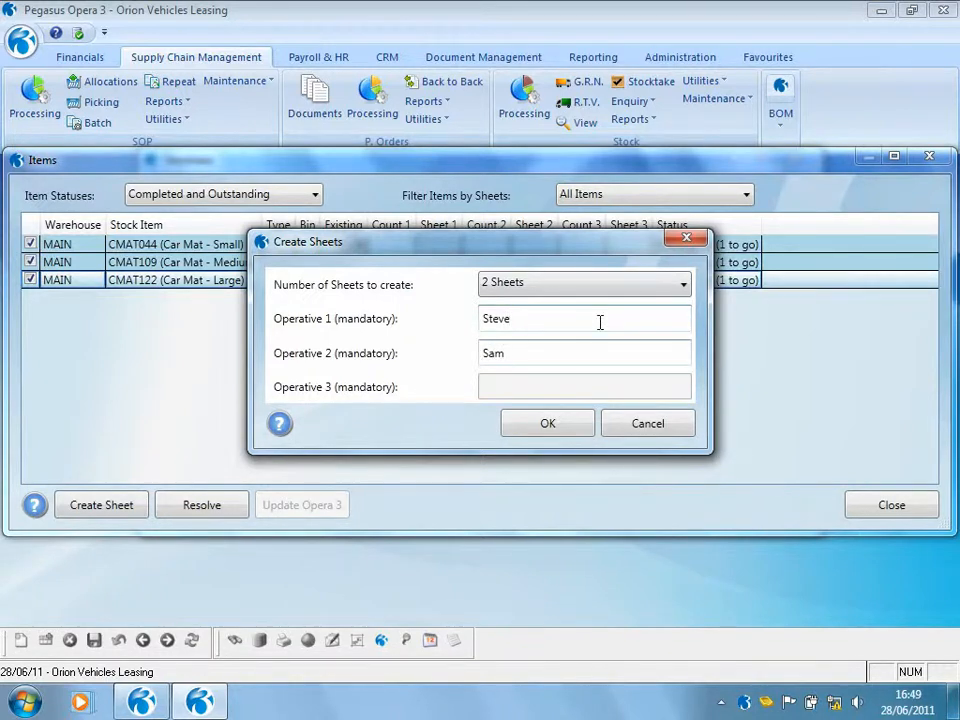
pyautogui.click(550, 423)
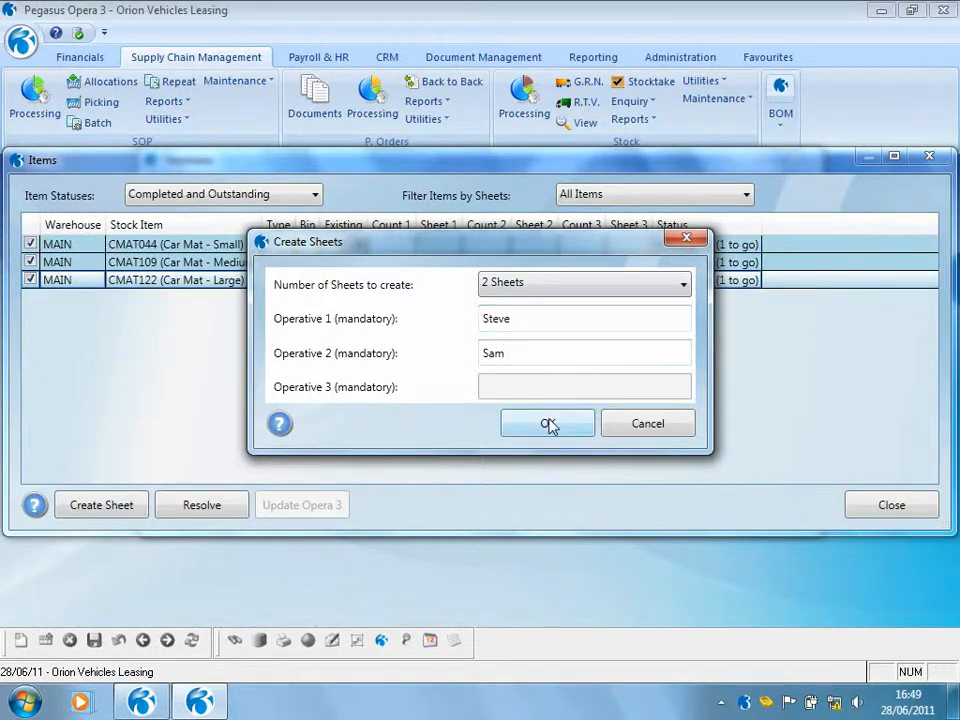
pyautogui.click(857, 510)
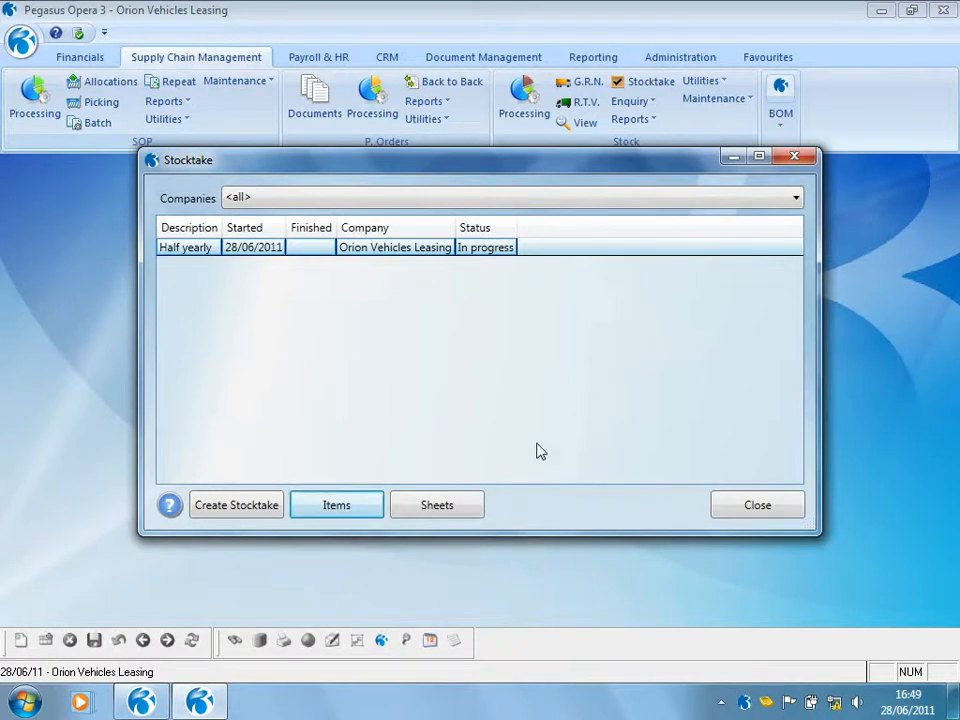
# - Preview the printed stocktake sheet 0001 of the Half yearly stocktake at full size and close the preview
pyautogui.click(460, 515)
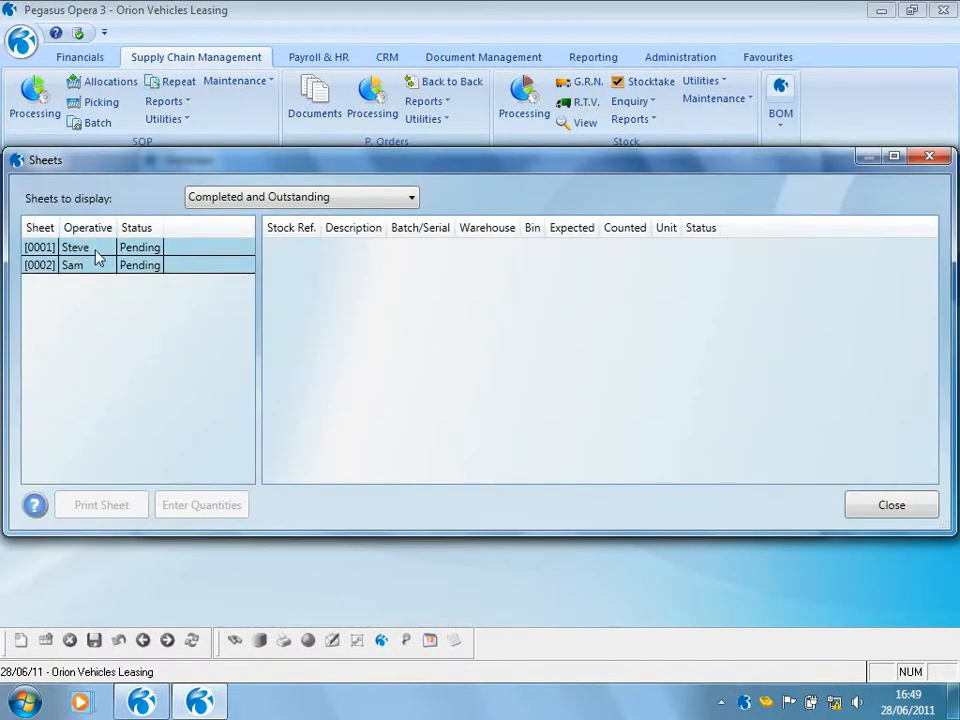
pyautogui.click(94, 250)
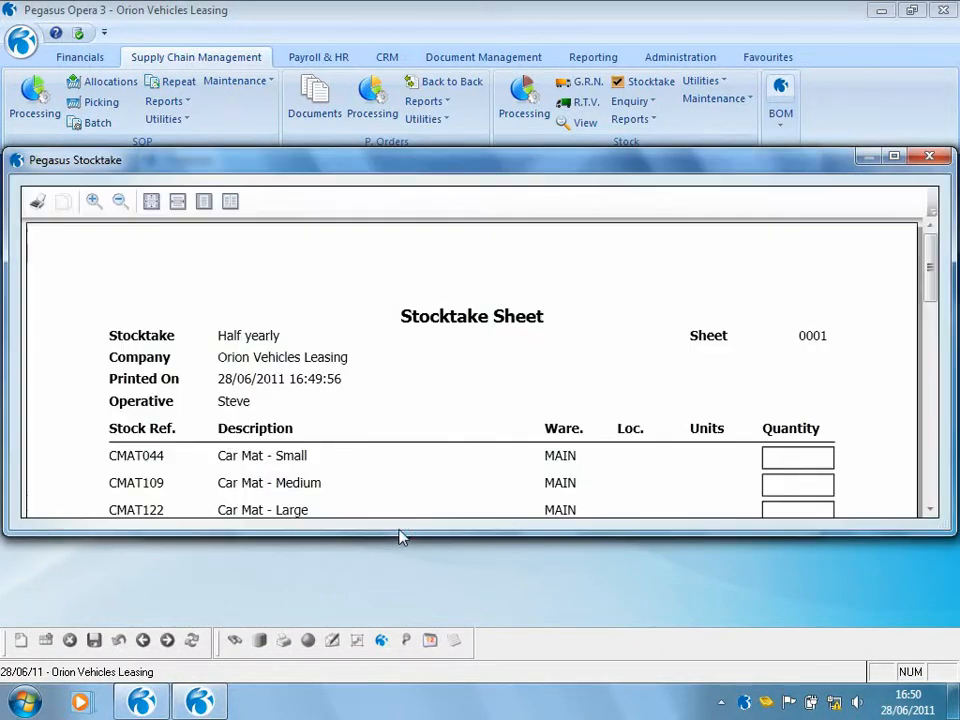
pyautogui.click(894, 156)
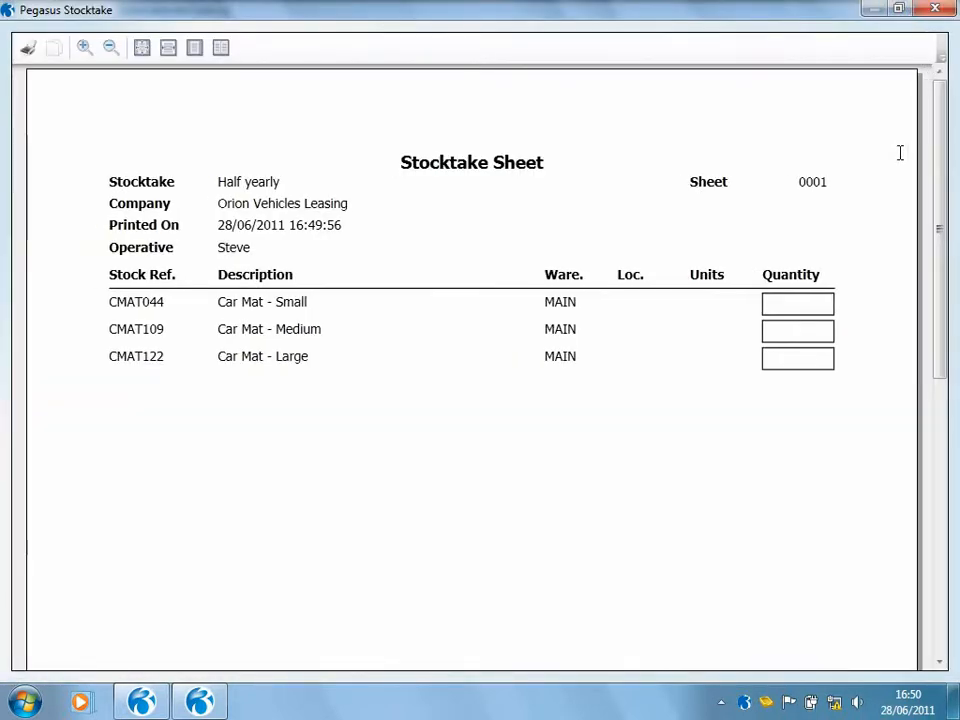
pyautogui.click(945, 8)
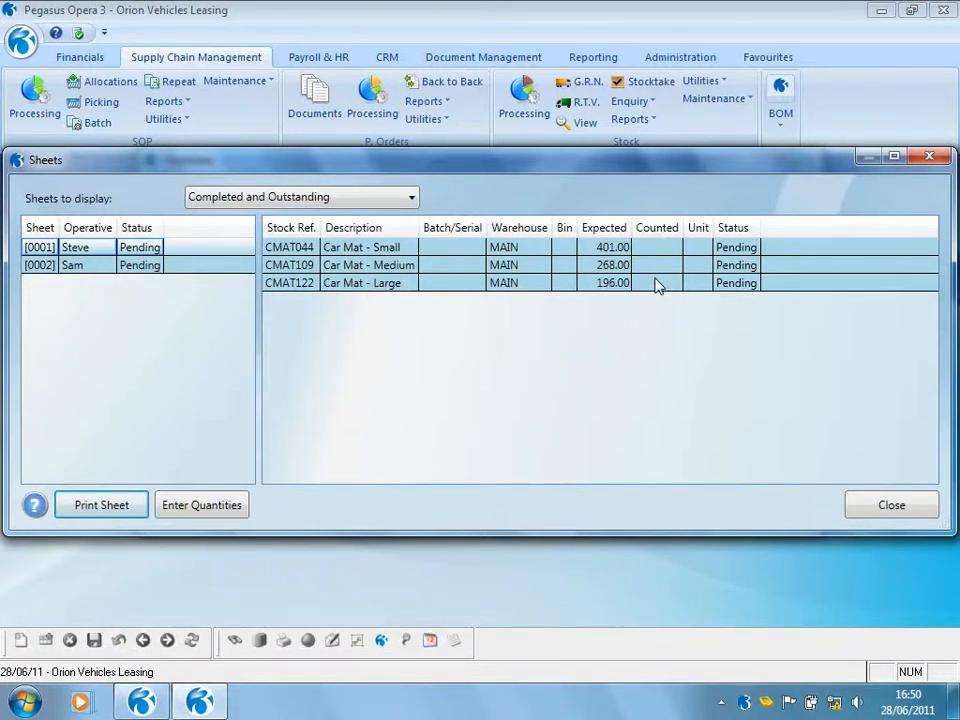
# - Record counts on sheet 0001 of 500 for CMAT044 and 268 for CMAT109, and redisplay the sheet's items
pyautogui.click(240, 505)
pyautogui.moveTo(588, 158); pyautogui.dragTo(565, 313)
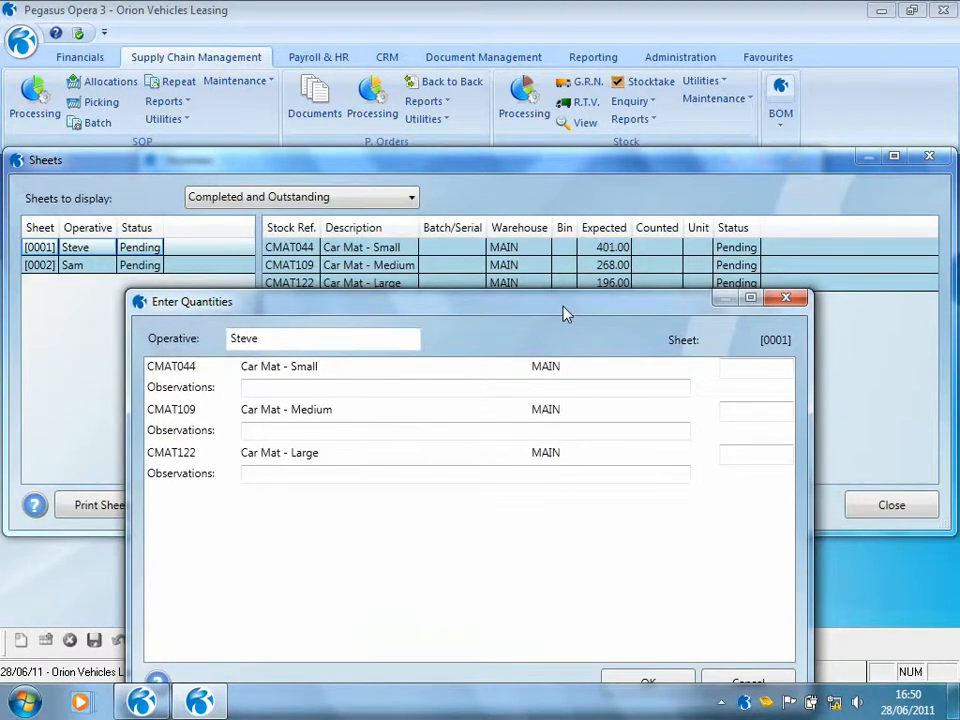
pyautogui.click(740, 366)
pyautogui.write('500')
pyautogui.click(741, 414)
pyautogui.write('268')
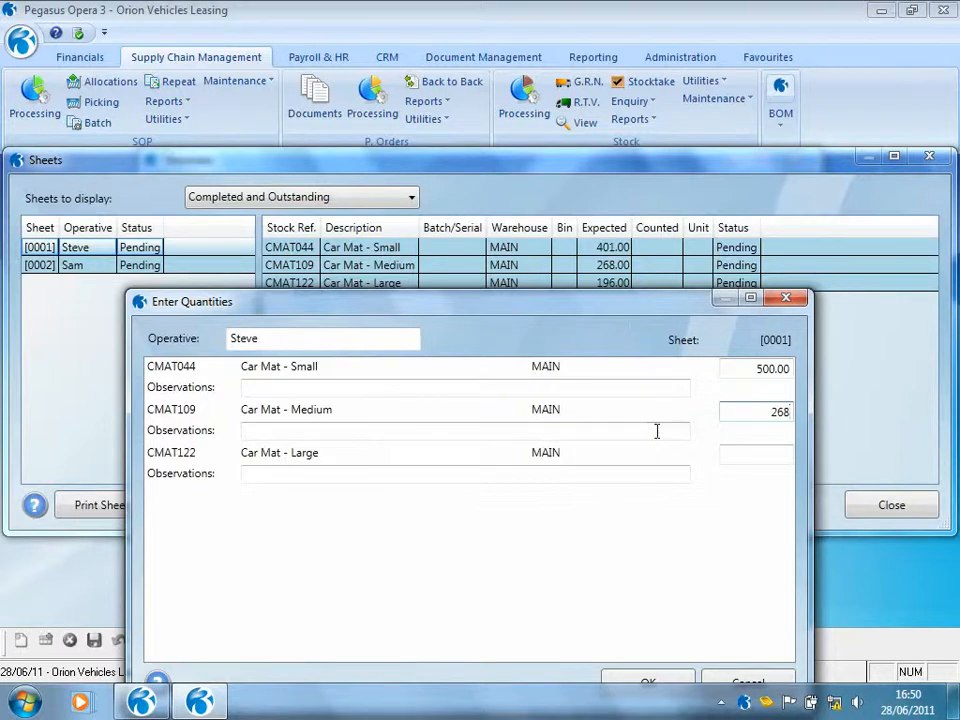
pyautogui.click(645, 680)
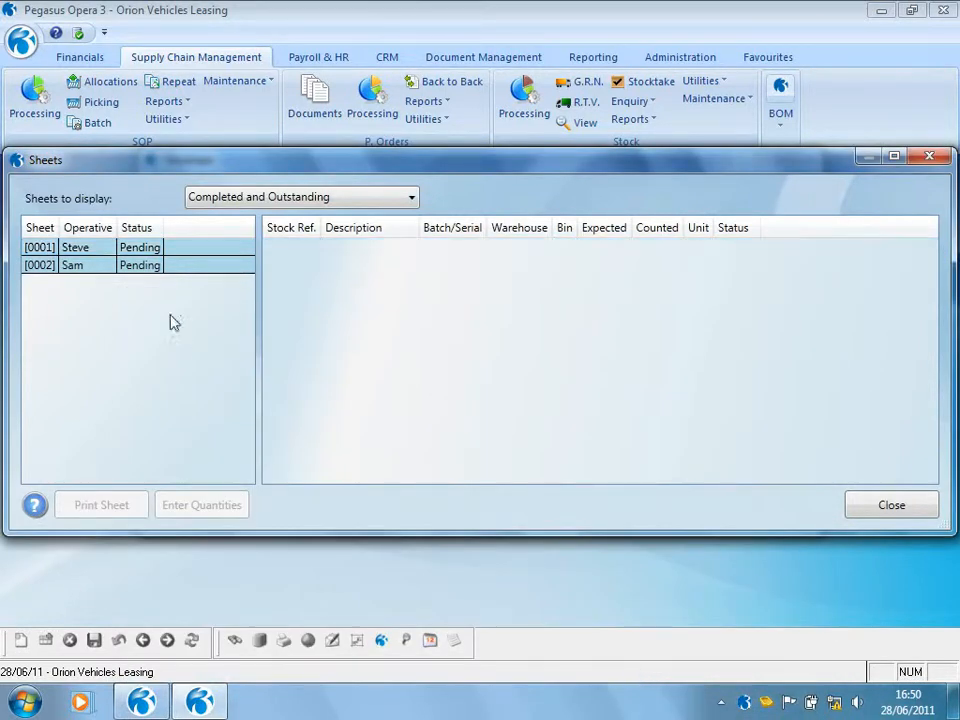
pyautogui.click(95, 248)
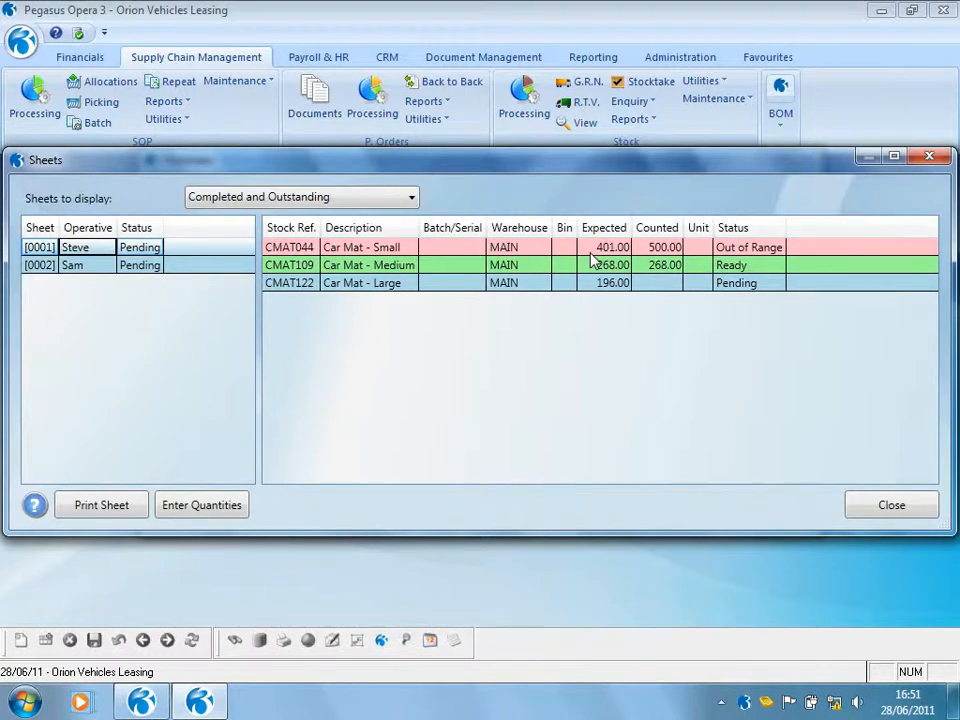
# - Record counts on sheet 0002 of 412 for CMAT044 and 268 for CMAT109, and redisplay the sheet's items
pyautogui.click(94, 268)
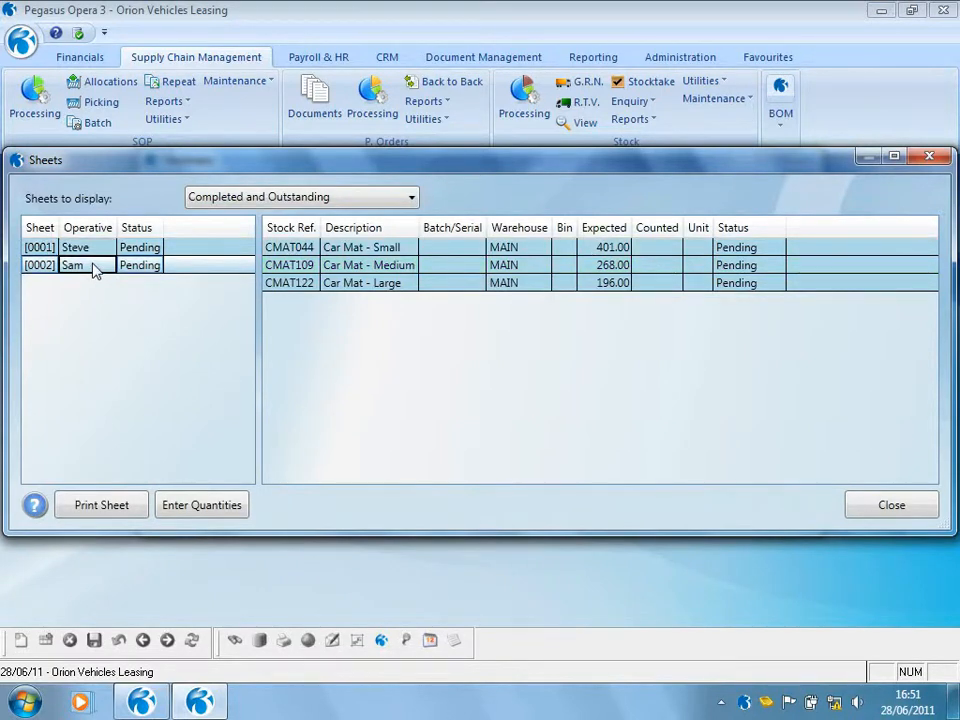
pyautogui.click(204, 505)
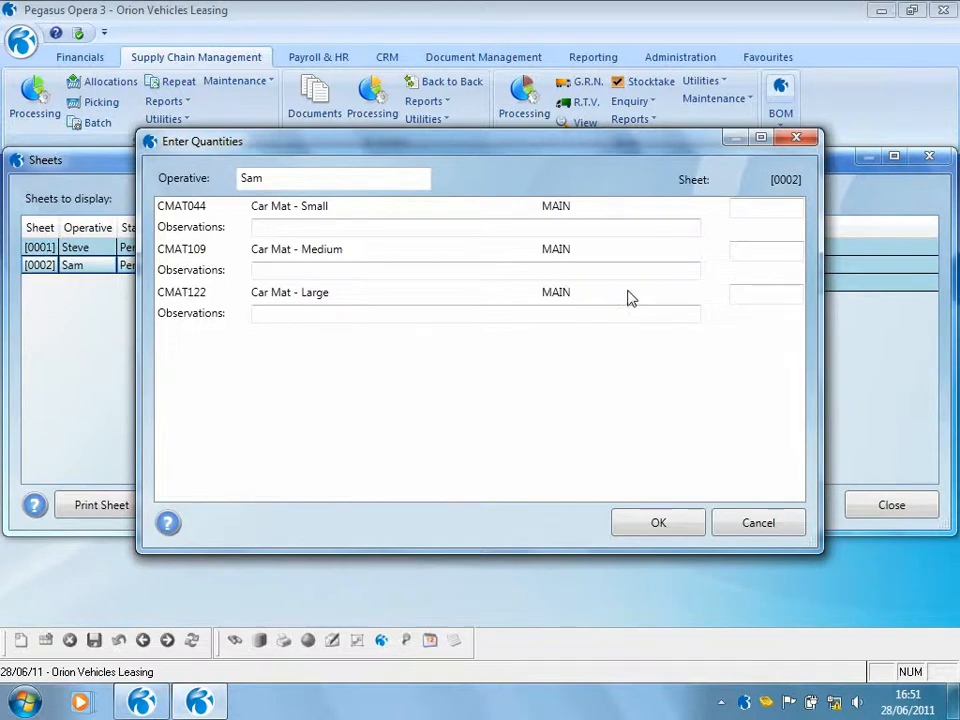
pyautogui.click(744, 207)
pyautogui.write('412')
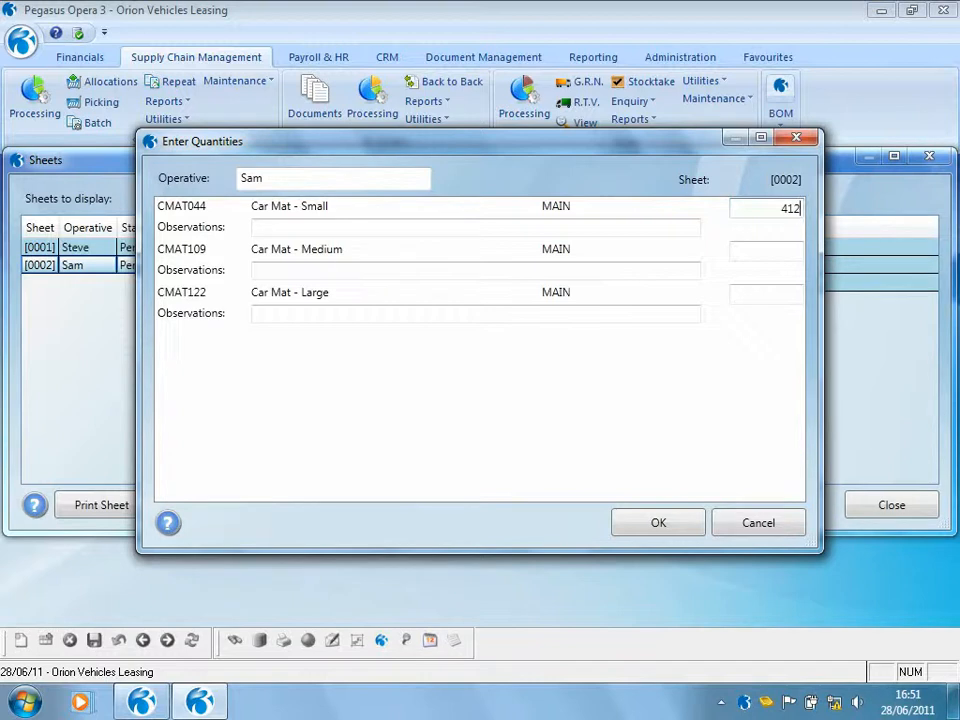
pyautogui.click(754, 254)
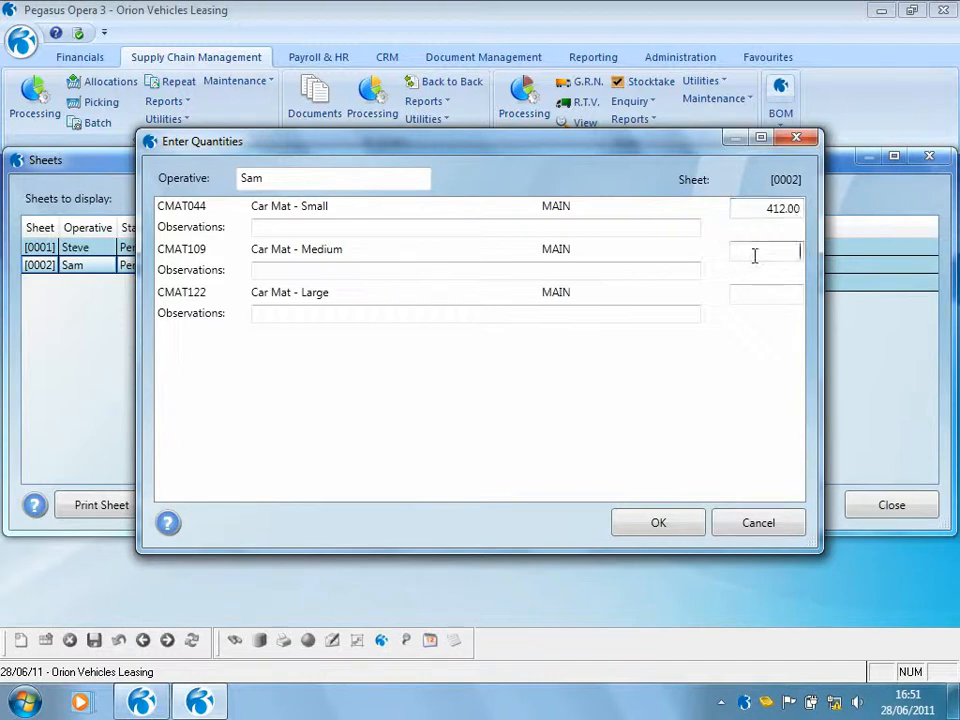
pyautogui.write('268')
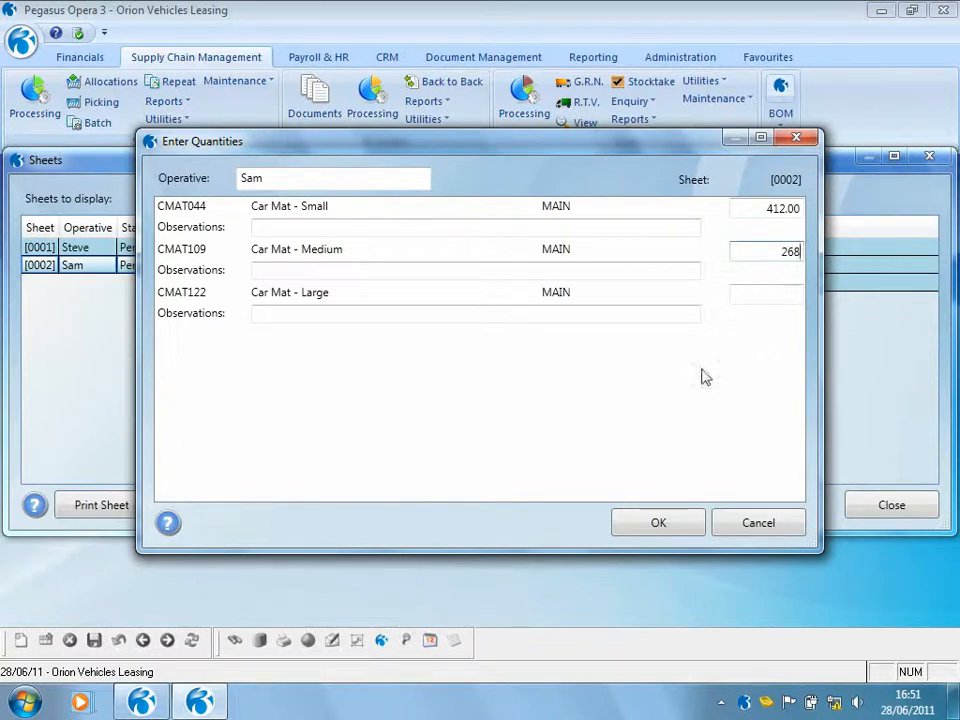
pyautogui.click(658, 523)
pyautogui.click(98, 268)
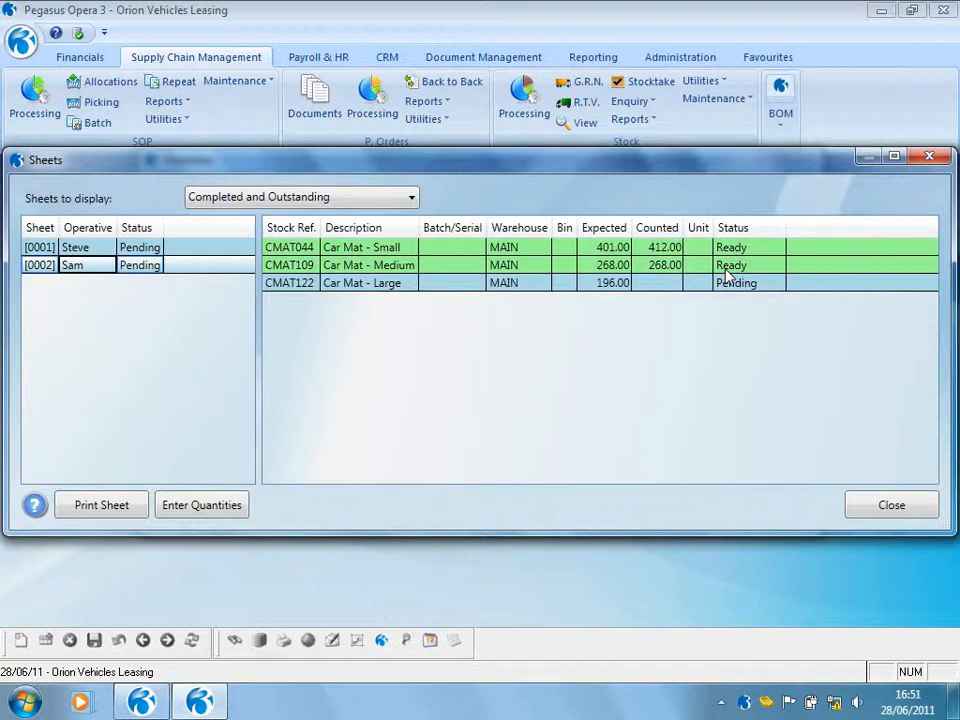
# - Read the help topic explaining the sheet statuses, and close both the help and the sheet list
pyautogui.click(38, 505)
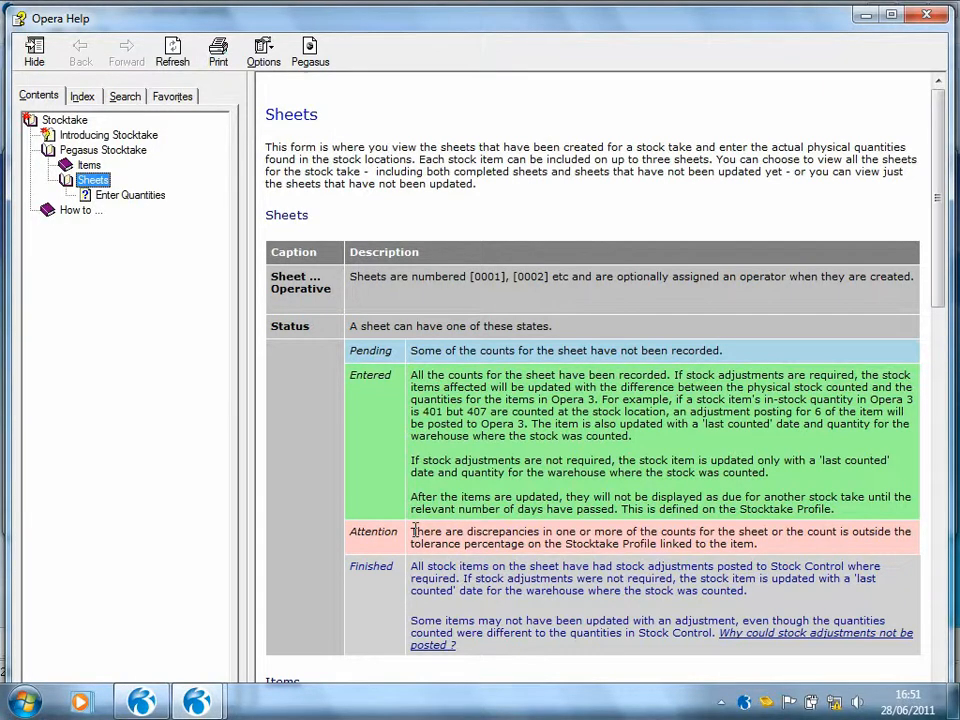
pyautogui.click(926, 14)
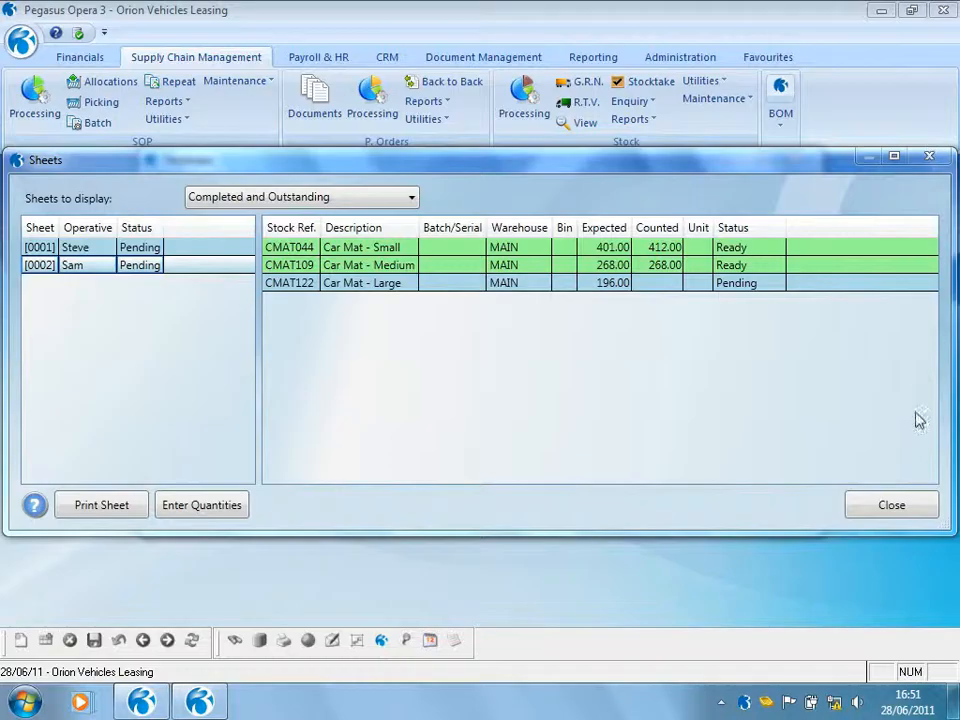
pyautogui.click(892, 506)
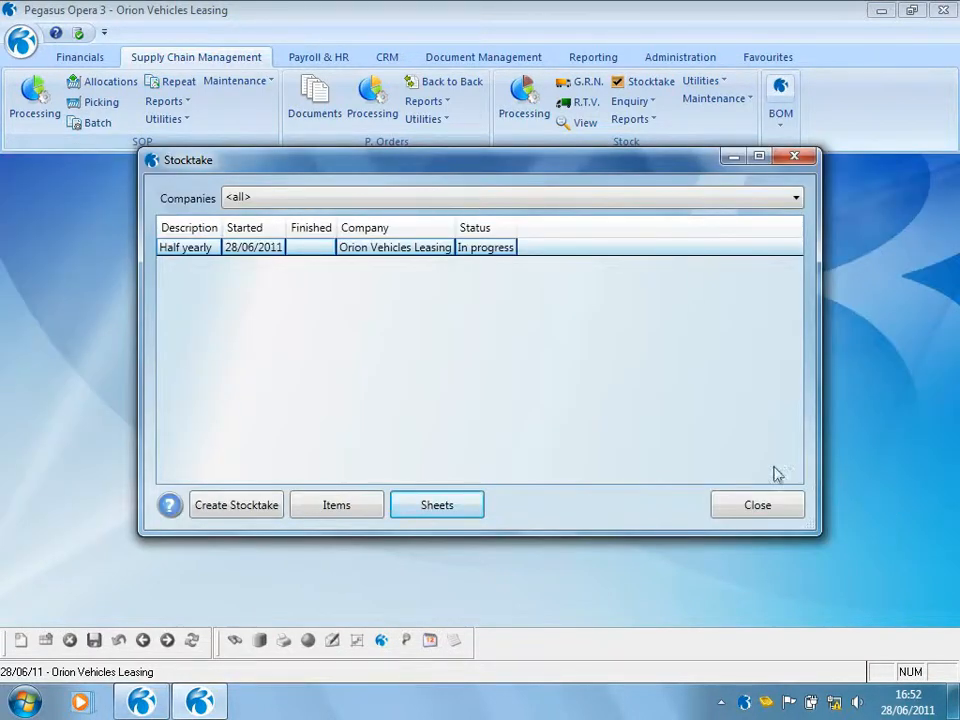
# - Resolve the count discrepancy on CMAT044 Car Mat - Small by accepting the second count of 412
pyautogui.click(345, 505)
pyautogui.click(30, 244)
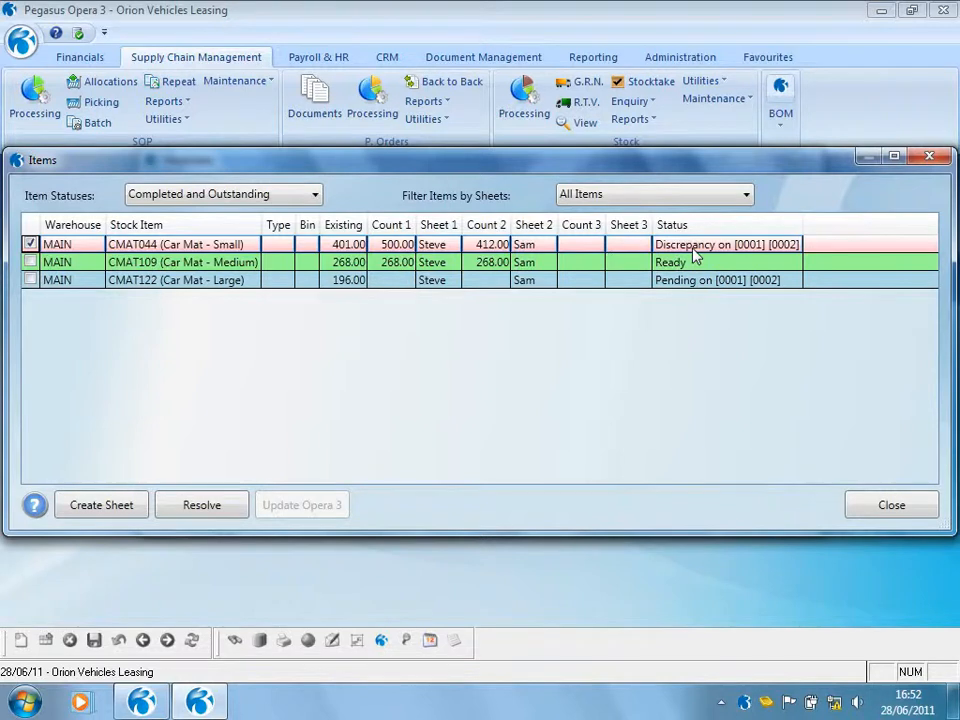
pyautogui.click(199, 508)
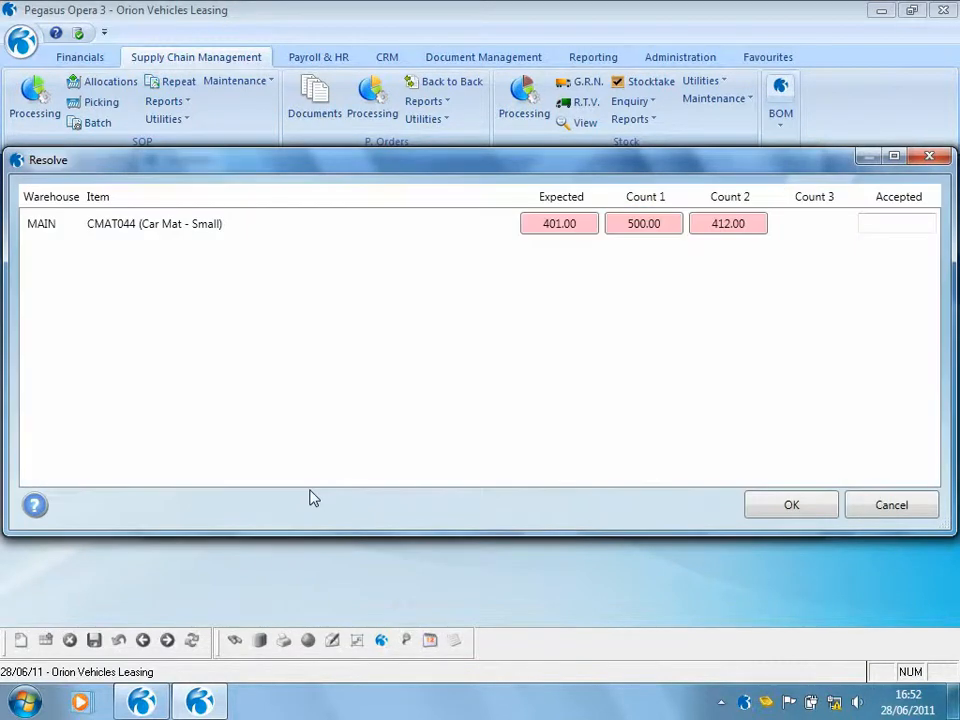
pyautogui.click(739, 229)
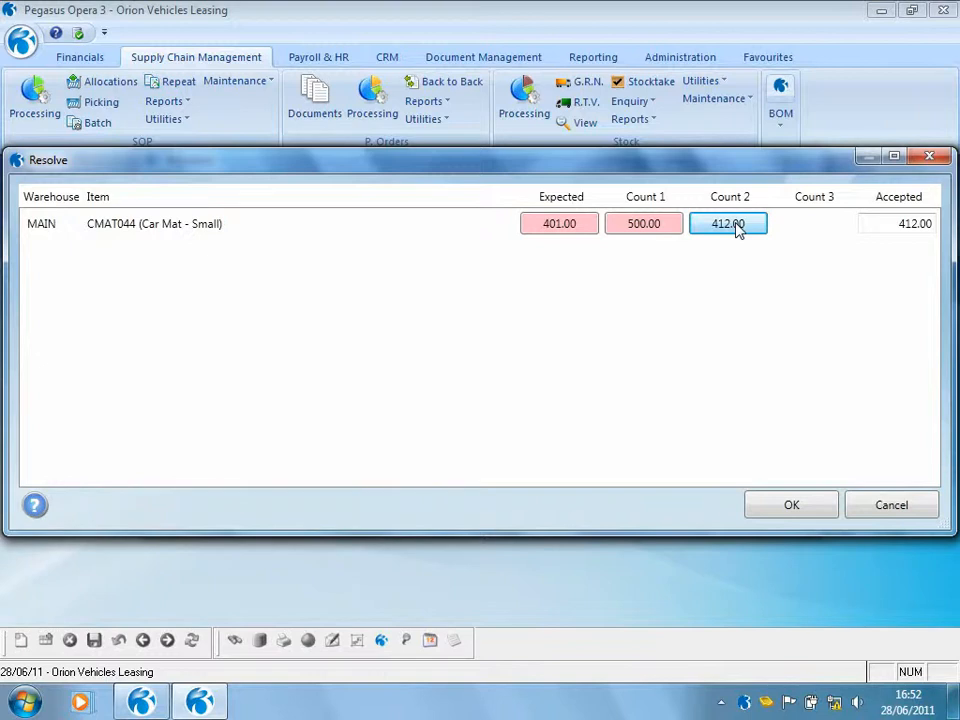
pyautogui.click(789, 506)
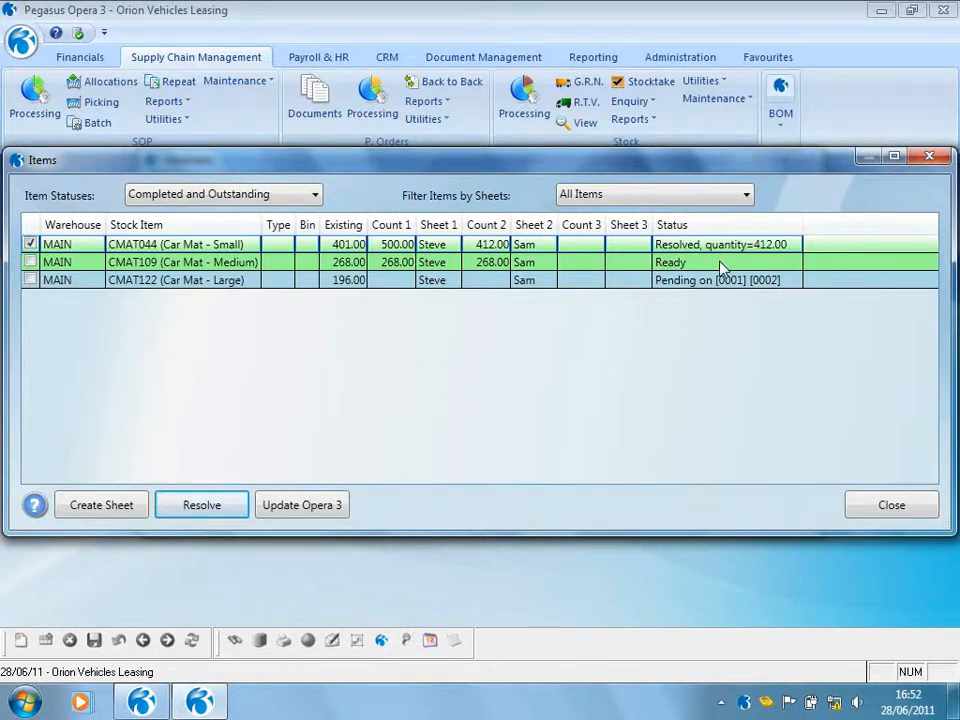
# - Include CMAT109 Car Mat - Medium with CMAT044, update Opera 3 with their counts, and close the item list
pyautogui.click(31, 264)
pyautogui.click(31, 263)
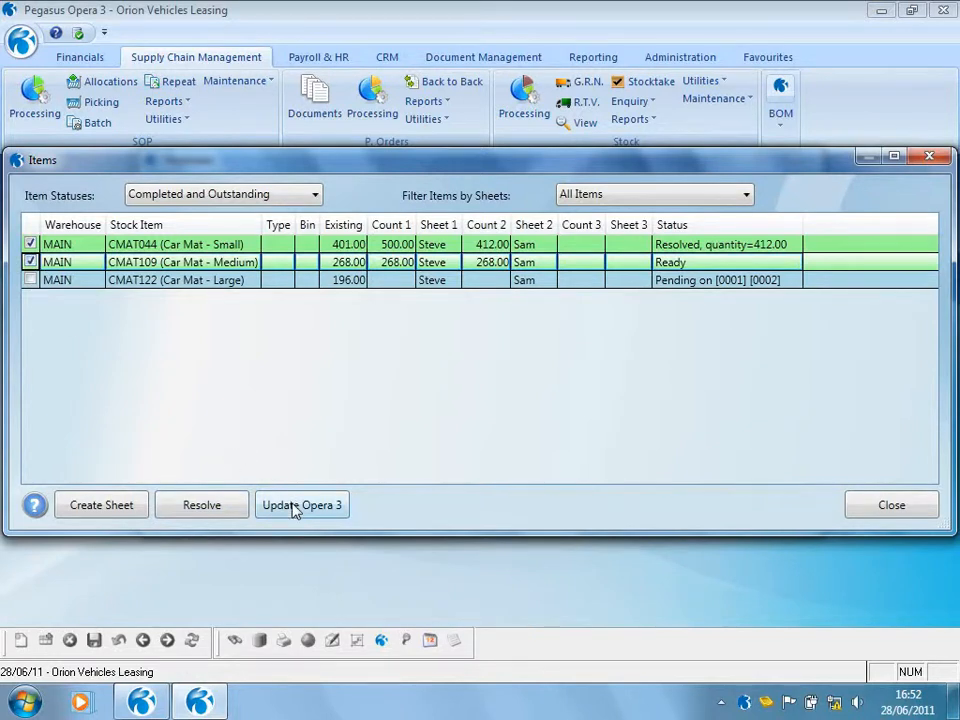
pyautogui.click(295, 507)
pyautogui.click(513, 419)
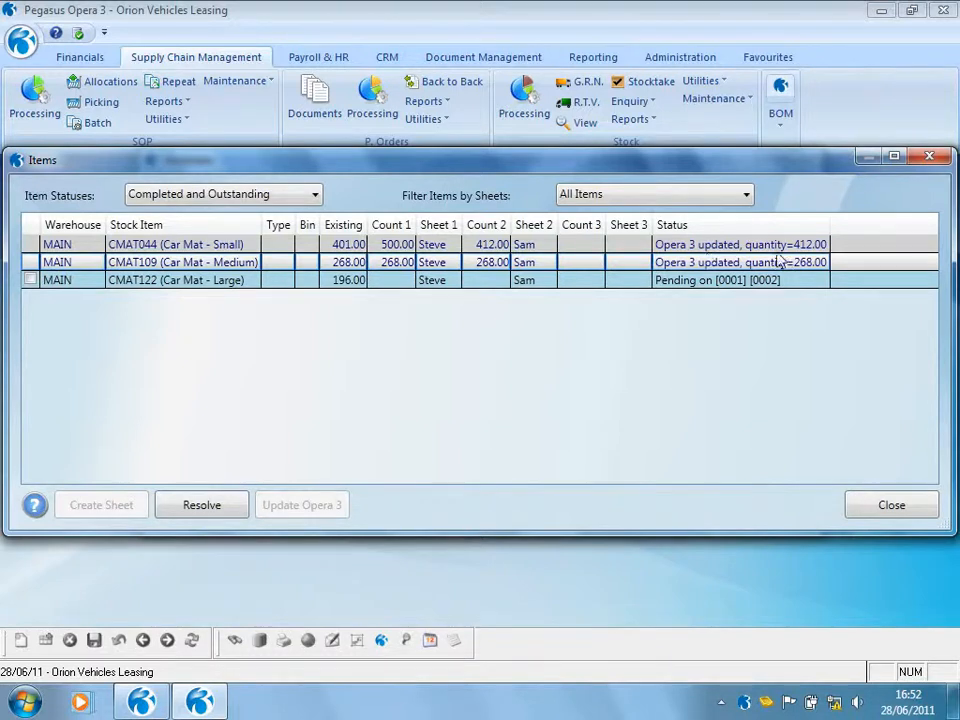
pyautogui.click(891, 502)
# - Inspect the stocktake adjustment in the Main Warehouse stock transactions of CMAT044 Car Mat - Small
pyautogui.click(535, 120)
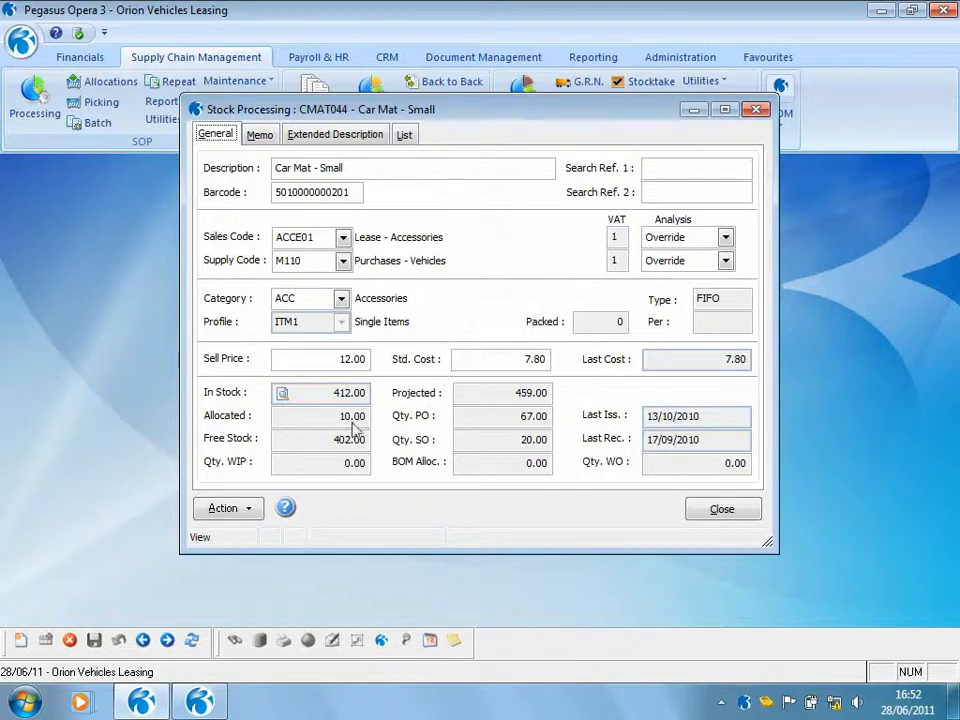
pyautogui.click(283, 397)
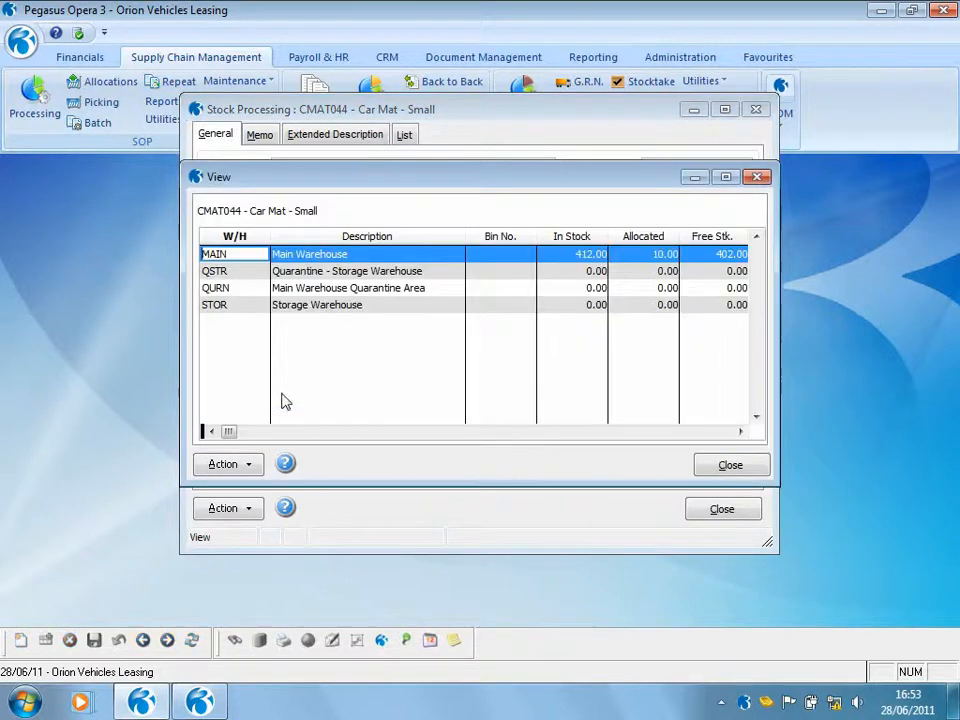
pyautogui.doubleClick(325, 262)
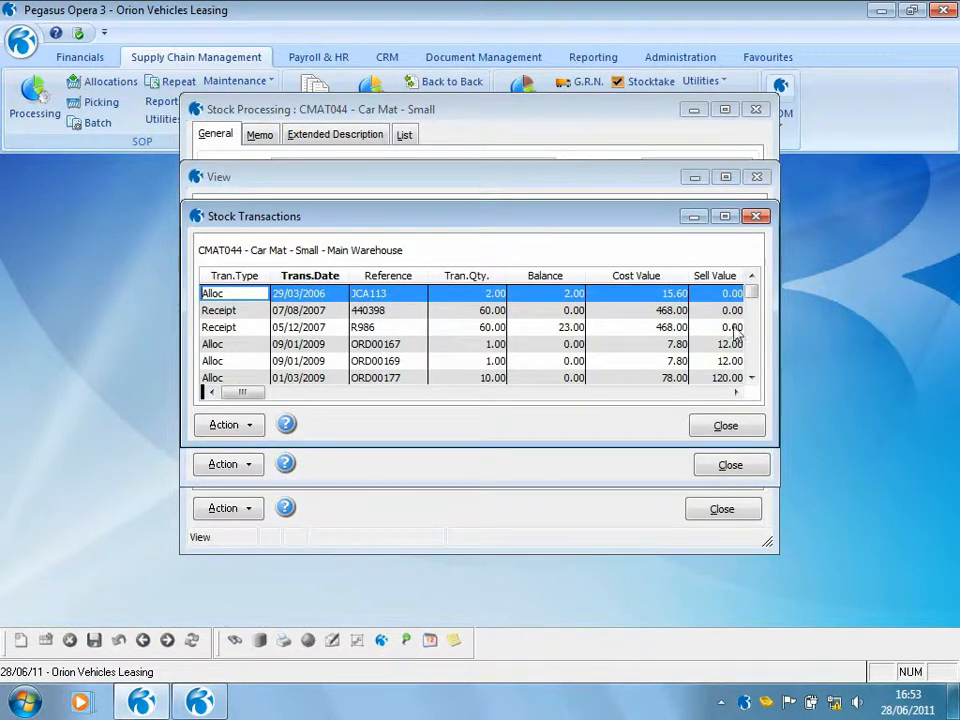
pyautogui.click(760, 372)
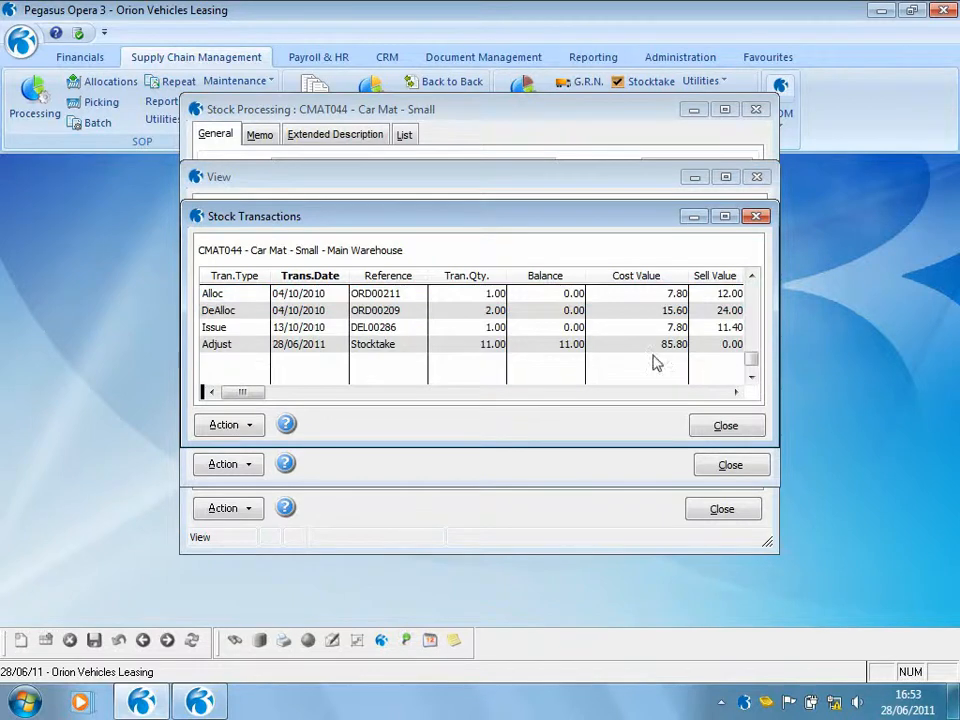
pyautogui.click(401, 350)
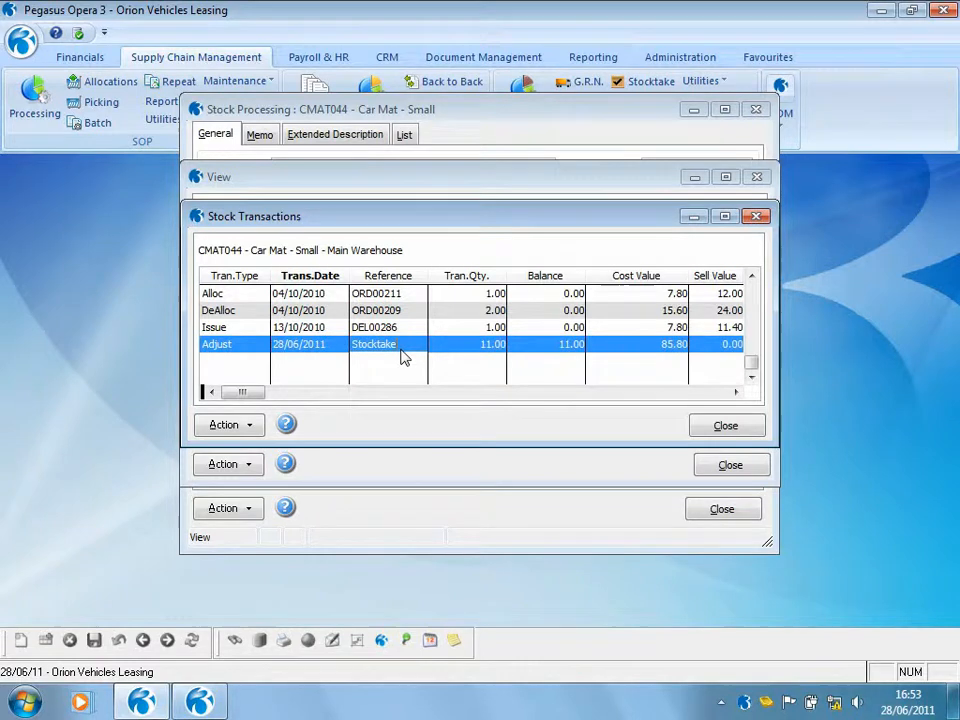
# - Close the stock transactions, the warehouse view and the stock record of CMAT044 Car Mat - Small
pyautogui.click(704, 424)
pyautogui.click(711, 466)
pyautogui.click(718, 510)
# - Return to the Stocktake window and close the Half yearly stocktake of Orion Vehicles Leasing, confirming the closure
pyautogui.click(205, 702)
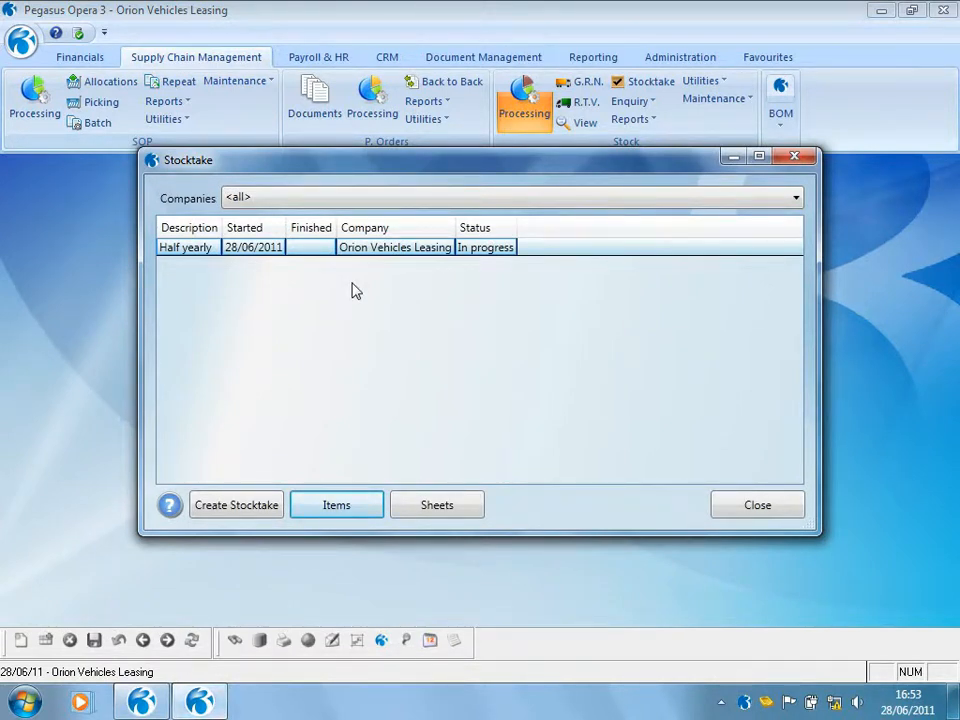
pyautogui.rightClick(365, 252)
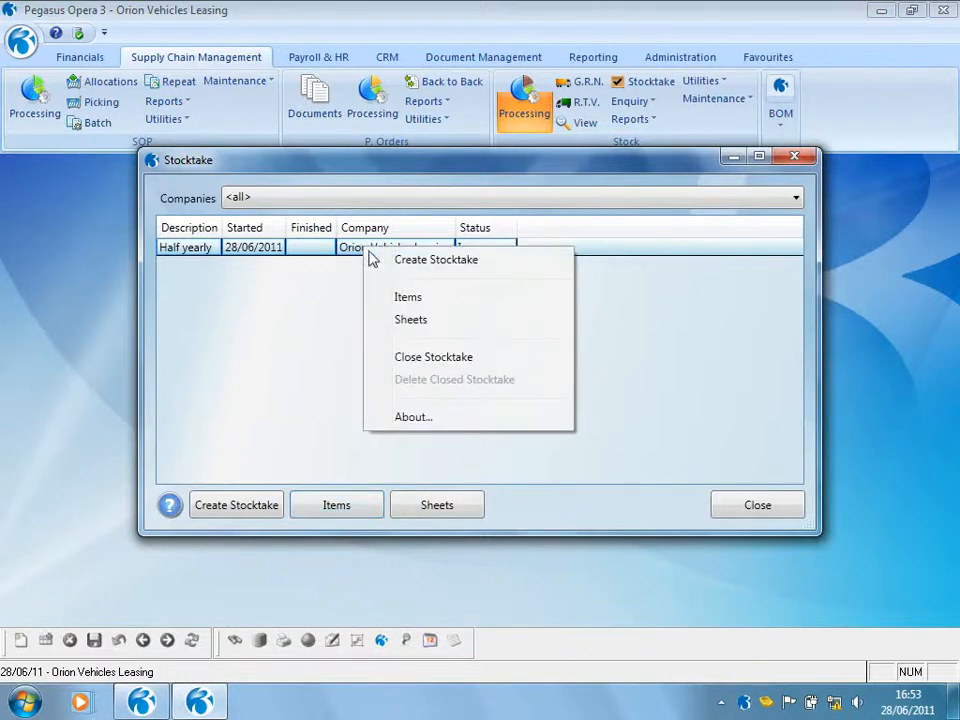
pyautogui.click(407, 358)
pyautogui.click(508, 416)
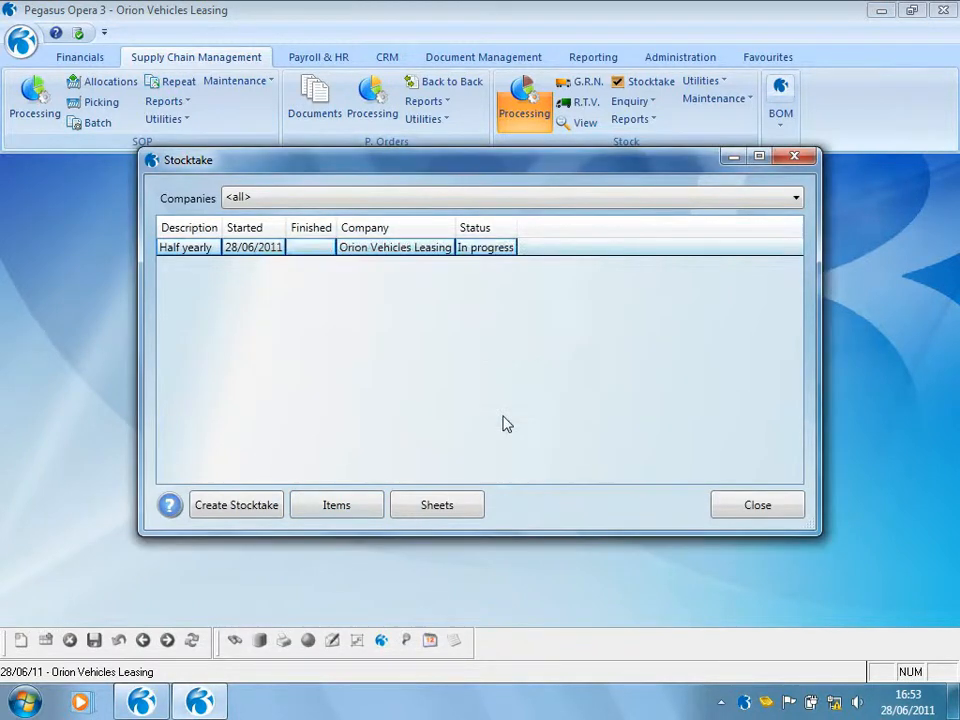
# - Delete the closed Half yearly stocktake from the stocktake list, confirm the deletion, and exit the Stocktake window
pyautogui.rightClick(367, 253)
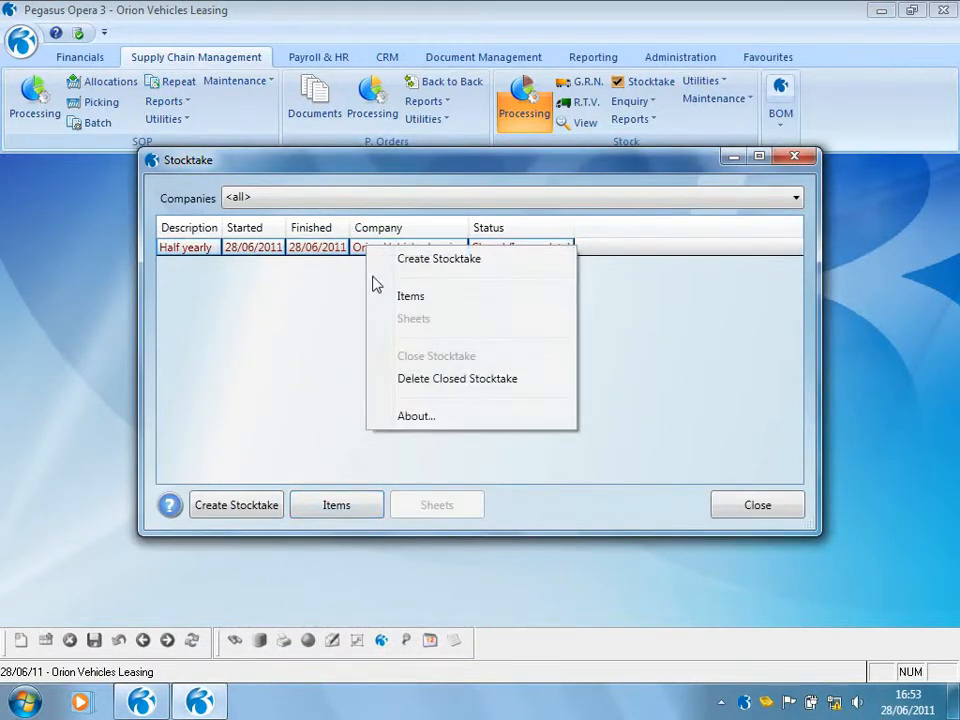
pyautogui.click(392, 378)
pyautogui.click(497, 413)
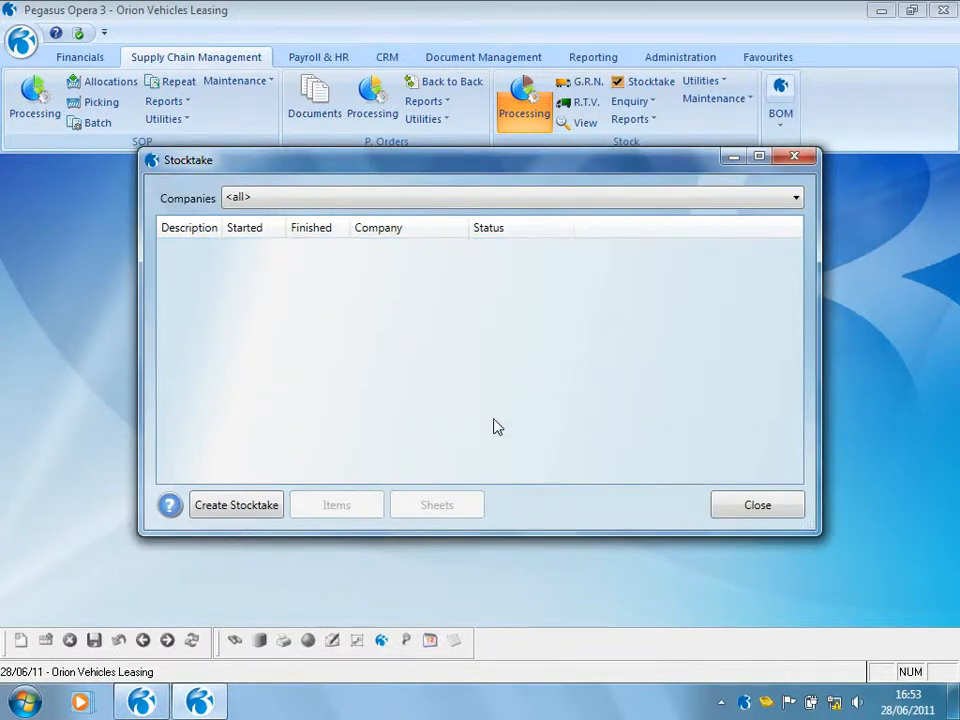
pyautogui.click(752, 504)
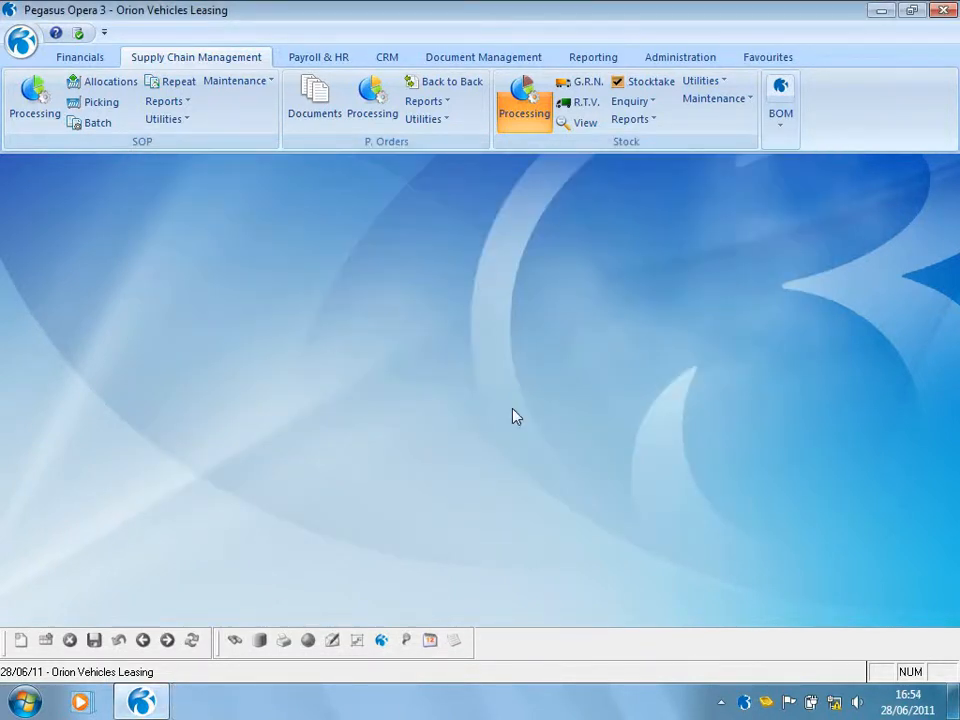